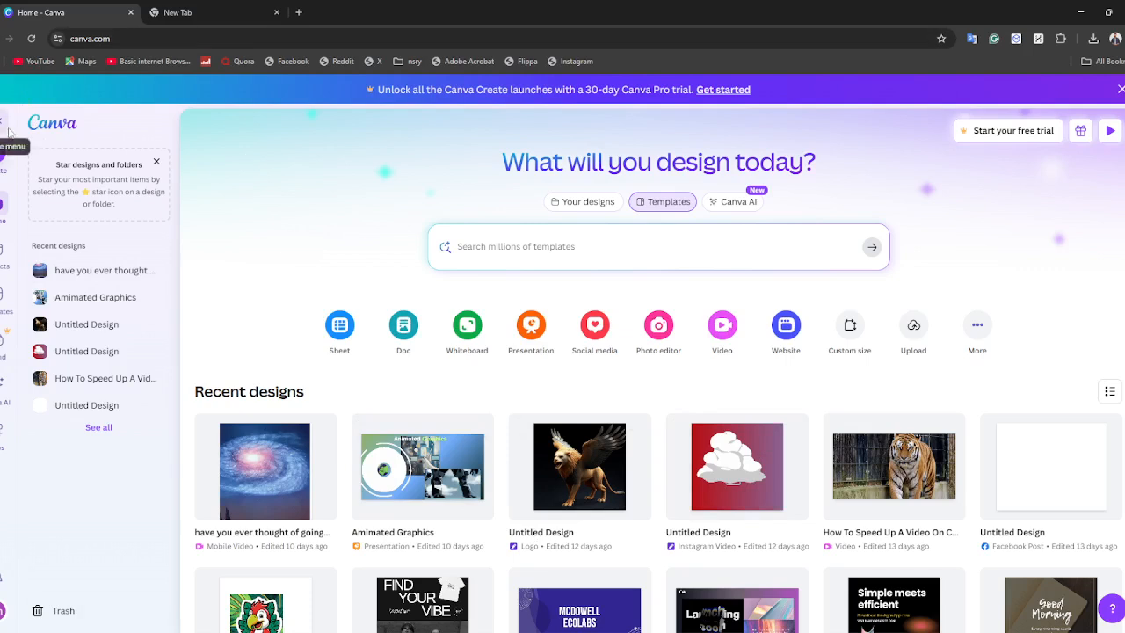
Open the Canva home page in the empty browser tab.
{"action": "left_click", "coordinate": [218, 6]}
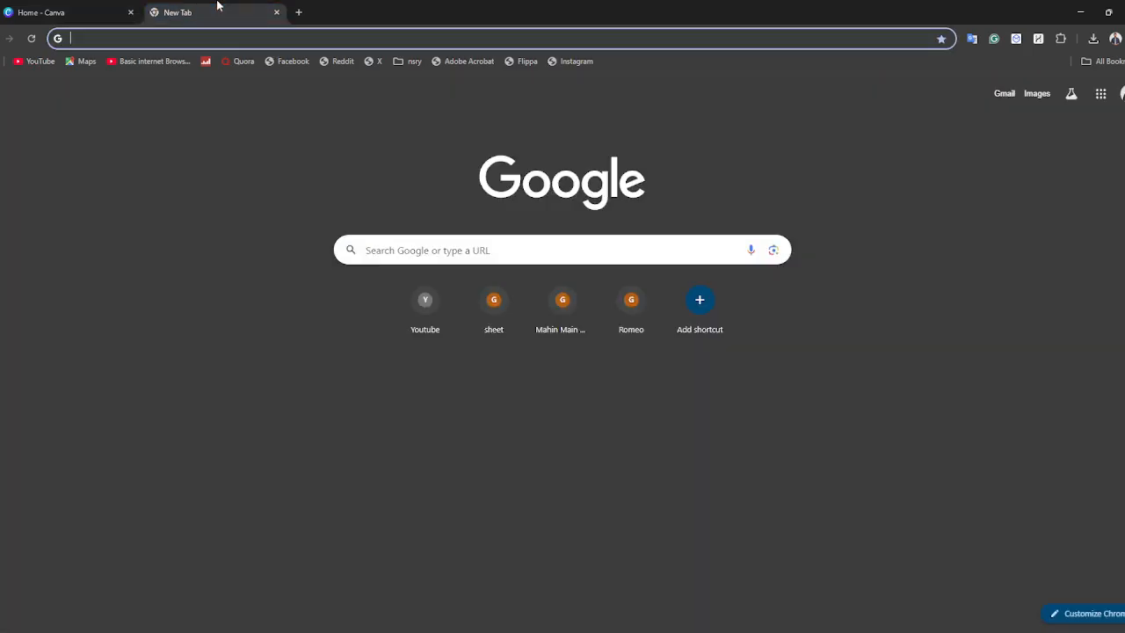
{"action": "type", "text": "canva"}
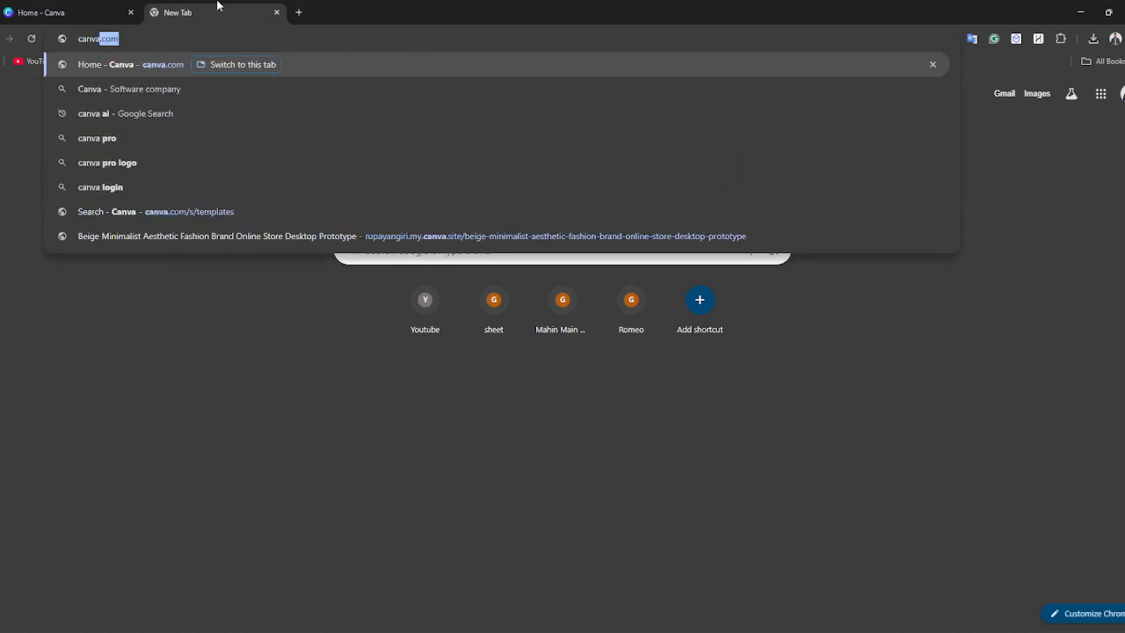
{"action": "key", "text": "Return"}
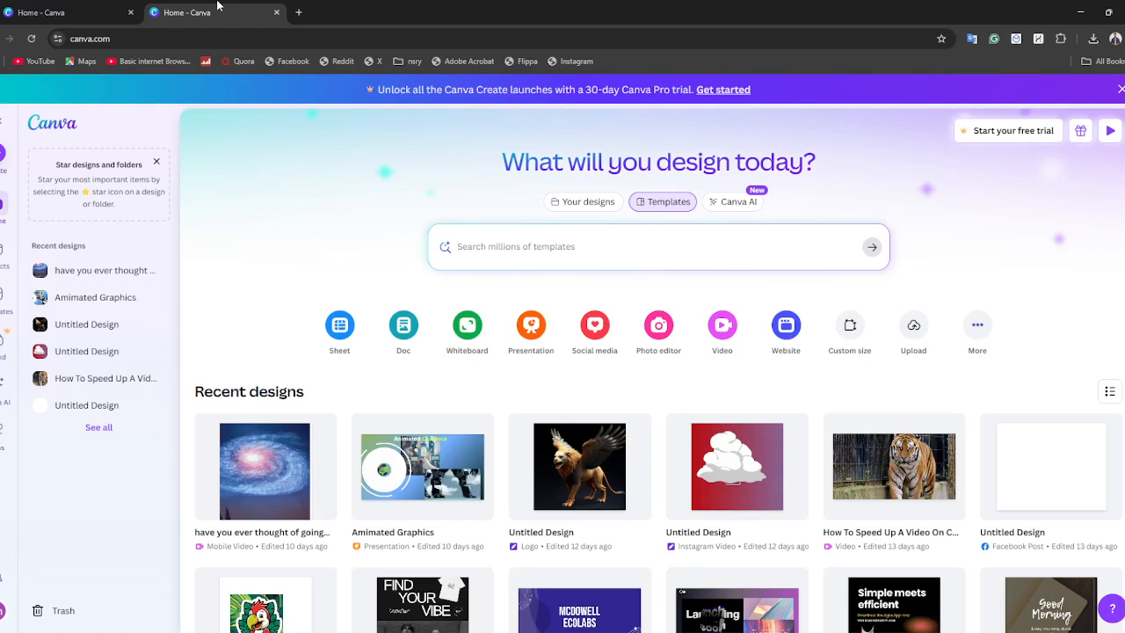
Check the signed-in account in the account menu, and close the menu.
{"action": "left_click", "coordinate": [4, 609]}
{"action": "left_click", "coordinate": [3, 610]}
{"action": "left_click", "coordinate": [3, 609]}
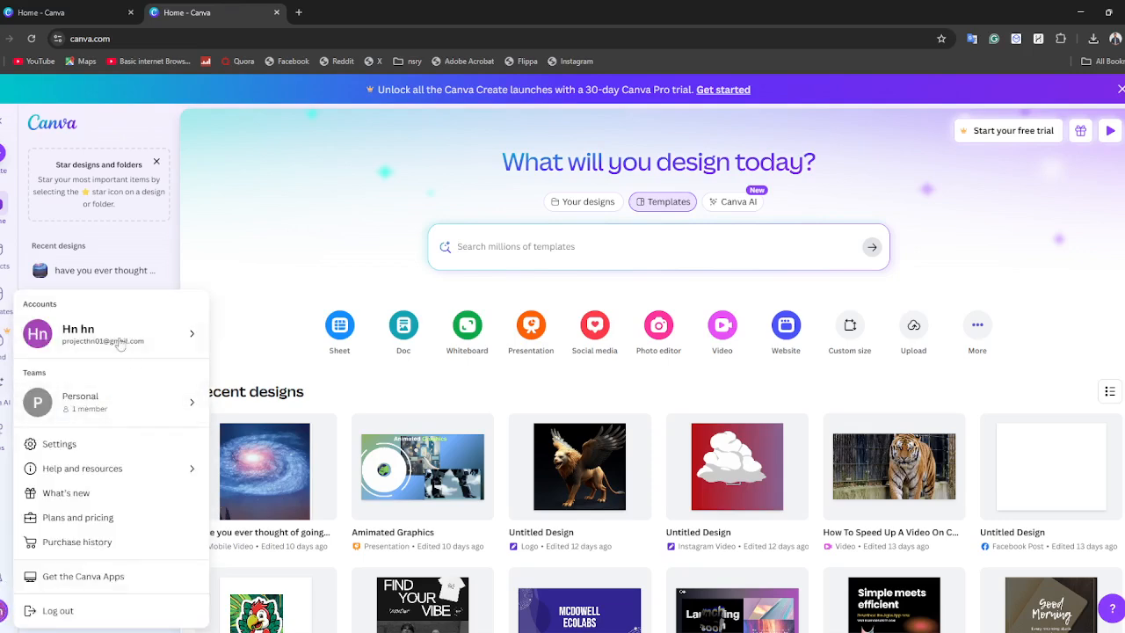
{"action": "mouse_move", "coordinate": [111, 336]}
{"action": "left_click", "coordinate": [229, 311]}
{"action": "double_click", "coordinate": [175, 34]}
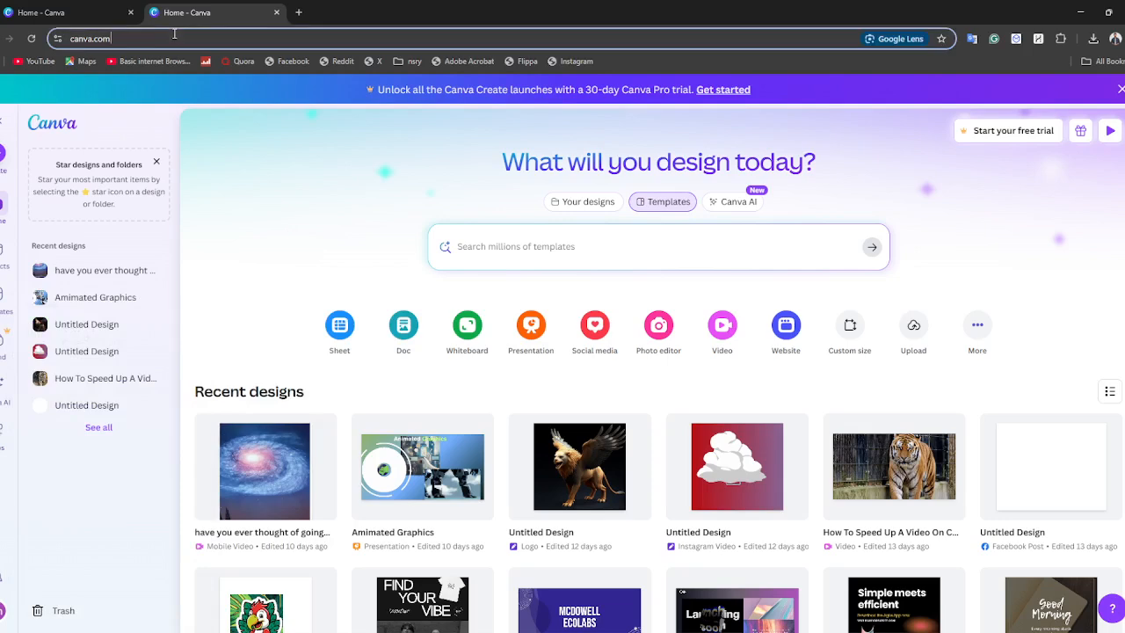
{"action": "left_click", "coordinate": [174, 34]}
Search the templates for "website" and browse the matching designs.
{"action": "left_click", "coordinate": [457, 245]}
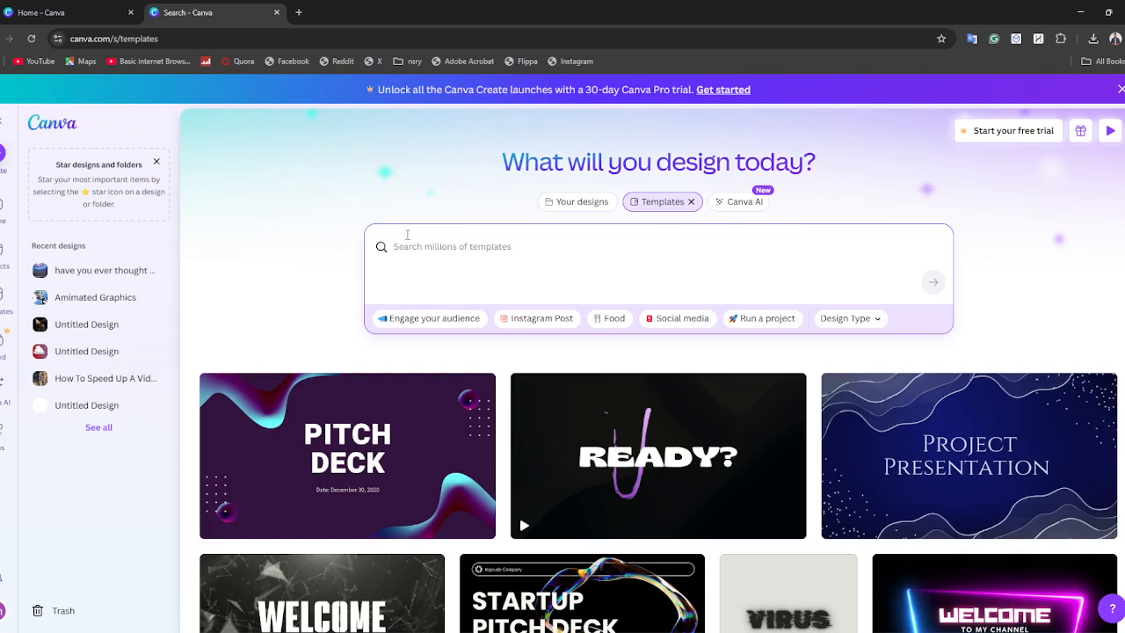
{"action": "type", "text": "websit"}
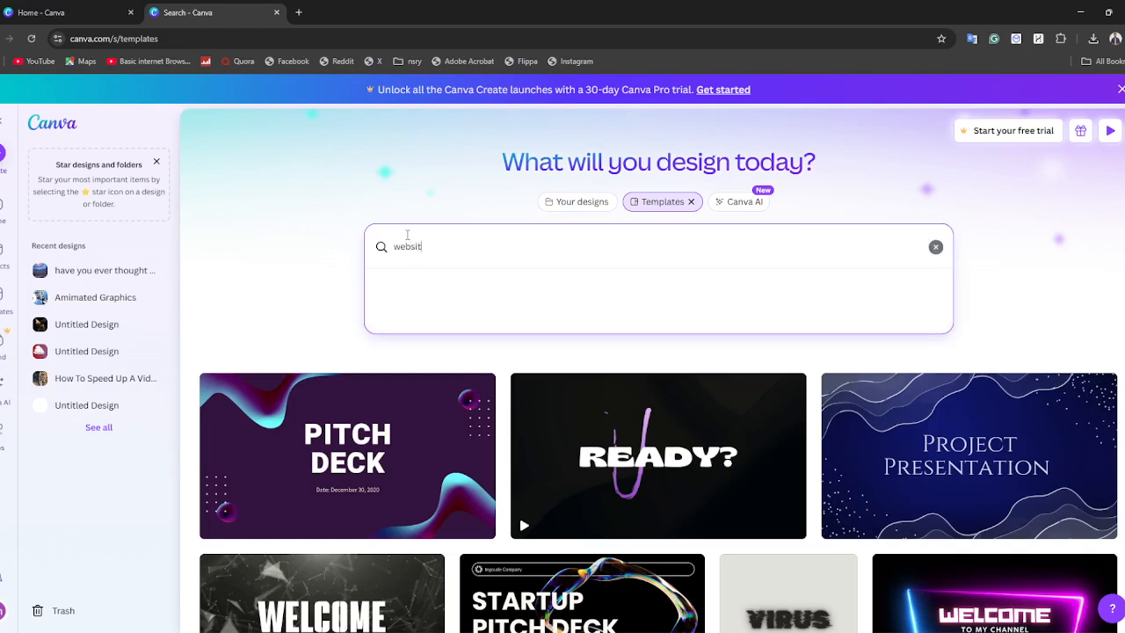
{"action": "type", "text": "e"}
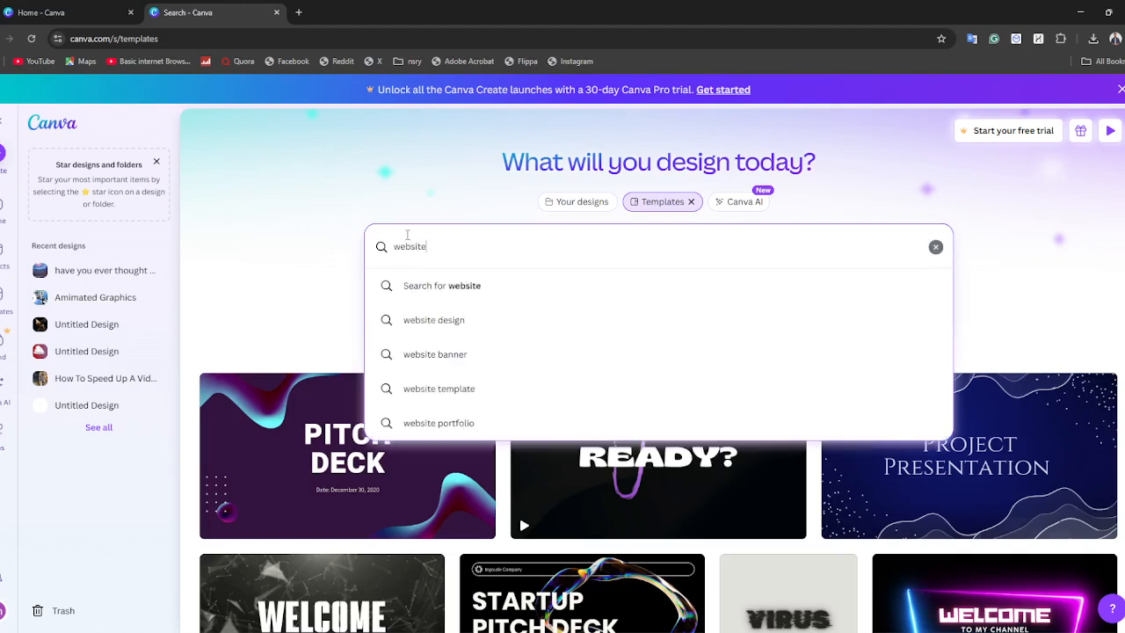
{"action": "key", "text": "Return"}
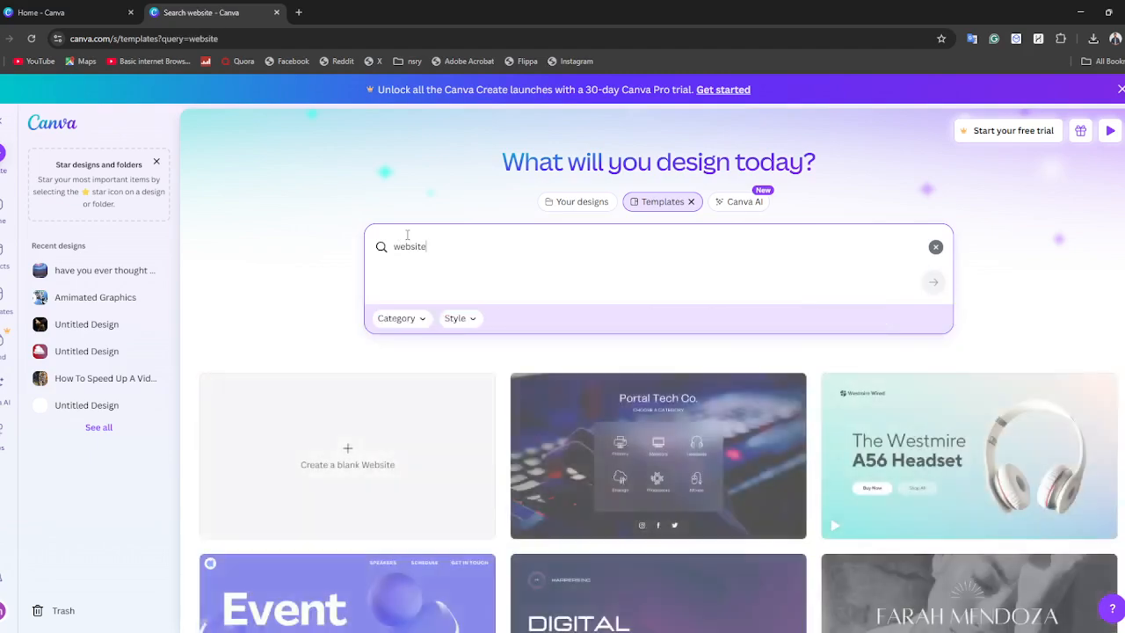
{"action": "scroll", "coordinate": [646, 413], "scroll_direction": "down", "scroll_amount": 3}
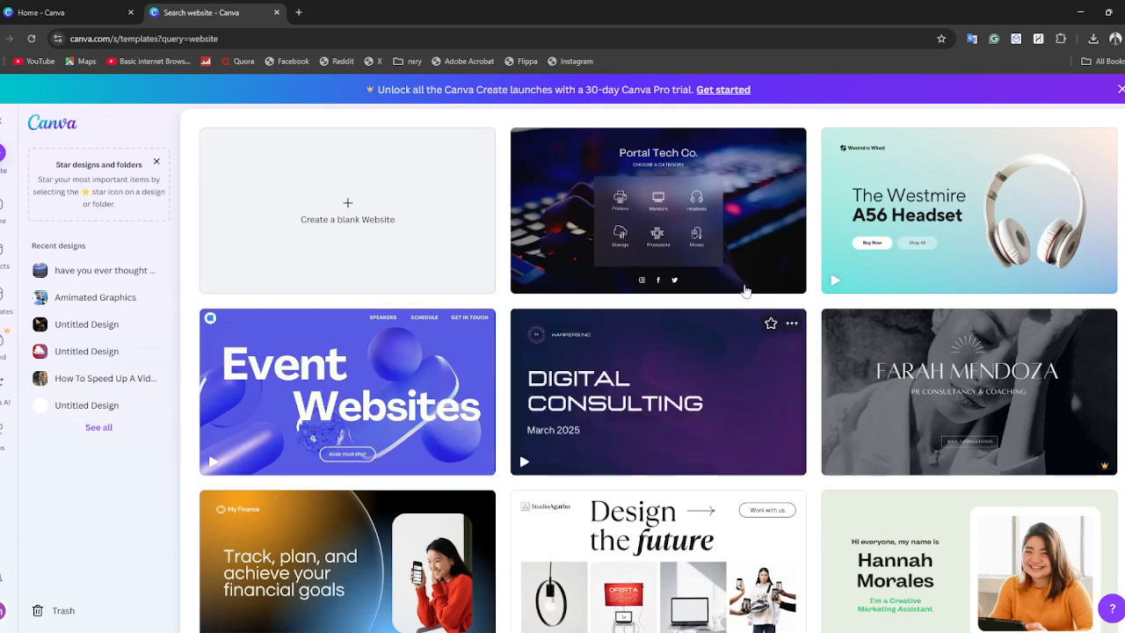
{"action": "scroll", "coordinate": [646, 415], "scroll_direction": "down", "scroll_amount": 2}
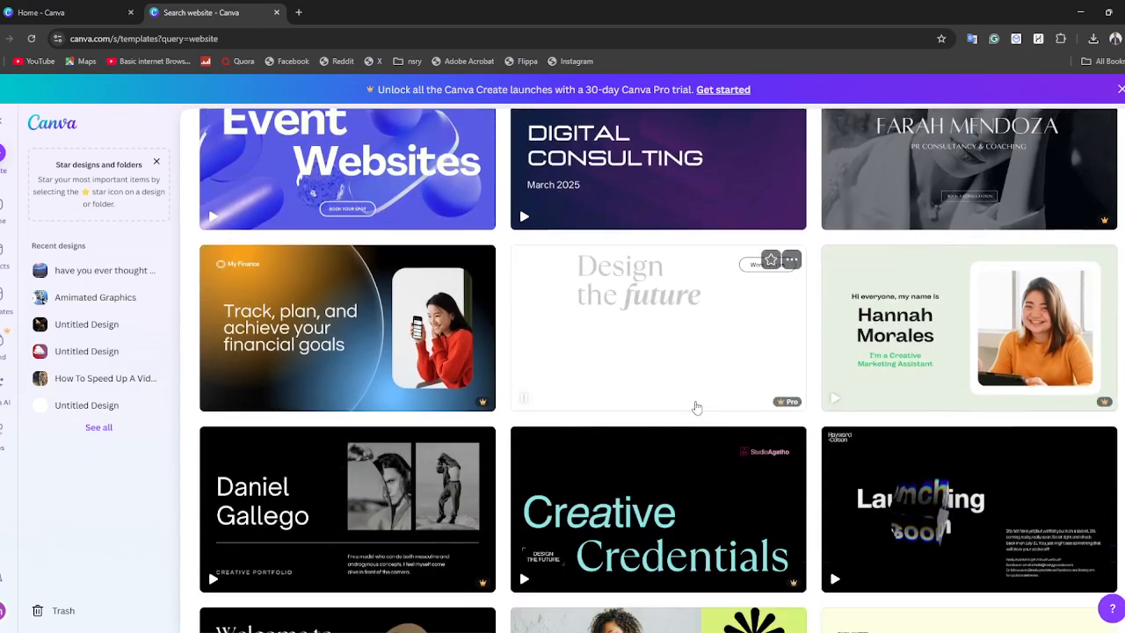
{"action": "scroll", "coordinate": [720, 387], "scroll_direction": "up", "scroll_amount": 5}
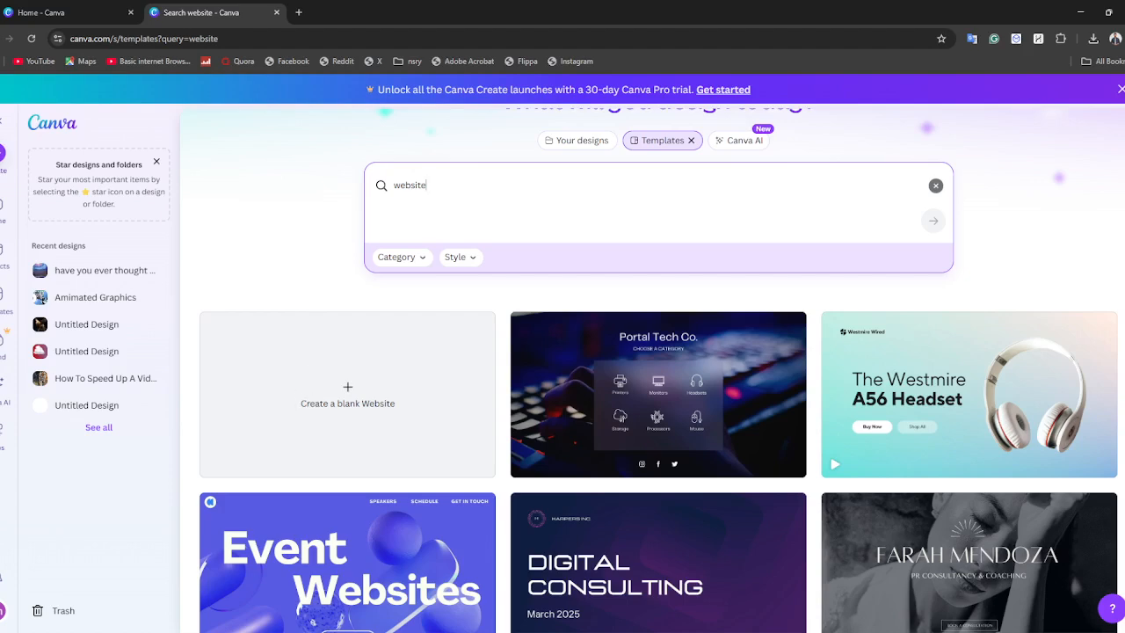
Look through the Websites category in the Create a design dialog, and close the dialog.
{"action": "left_click", "coordinate": [3, 162]}
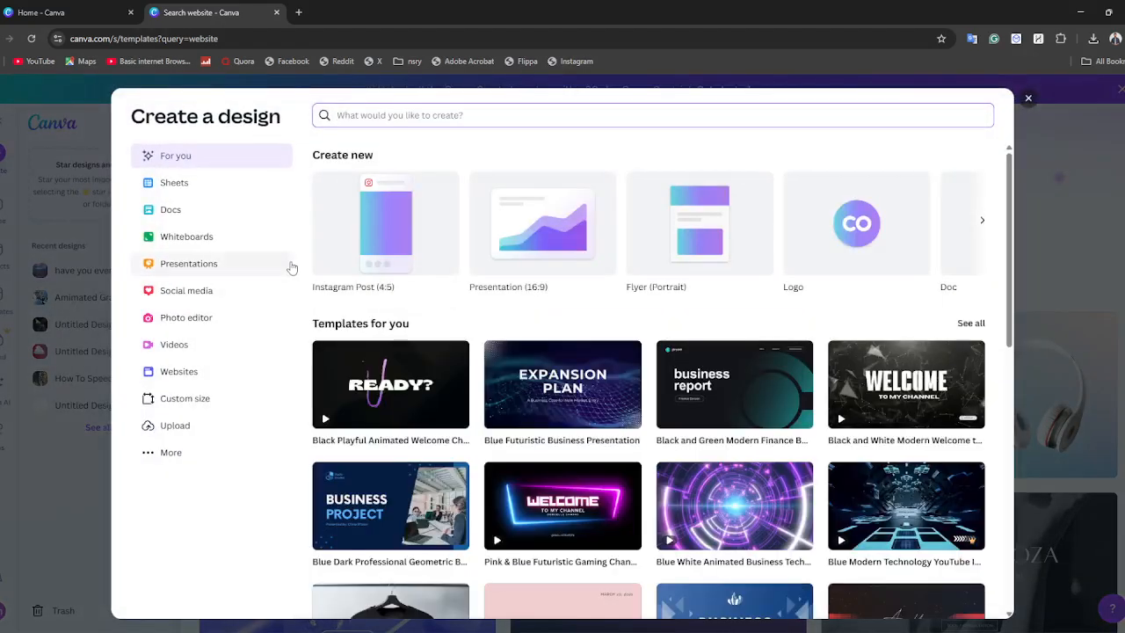
{"action": "left_click", "coordinate": [212, 373]}
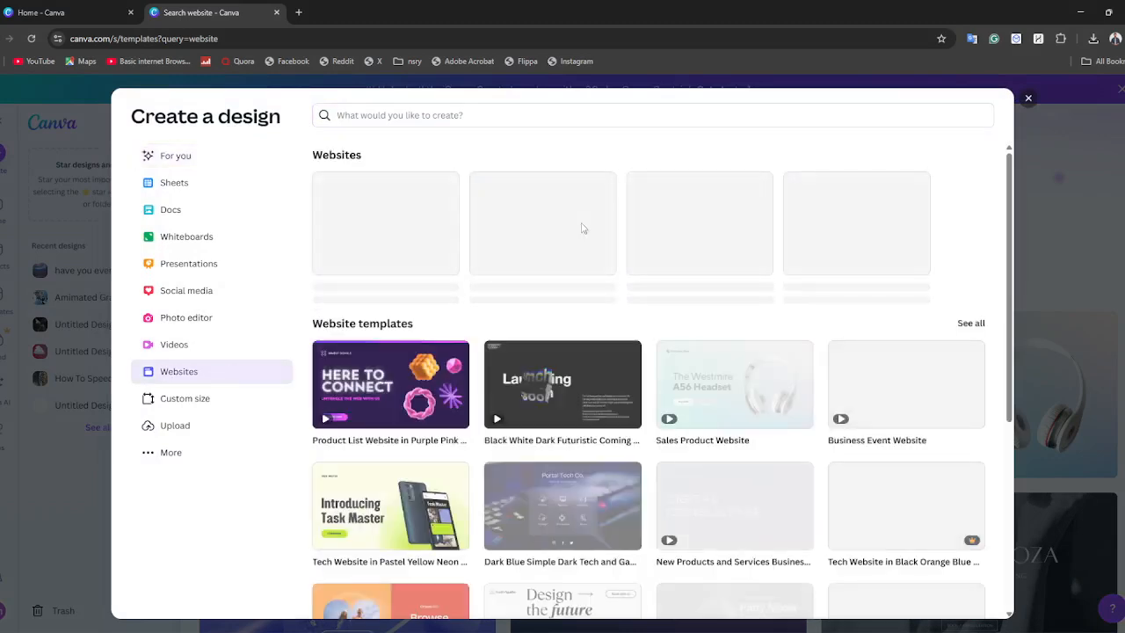
{"action": "scroll", "coordinate": [600, 394], "scroll_direction": "down", "scroll_amount": 1}
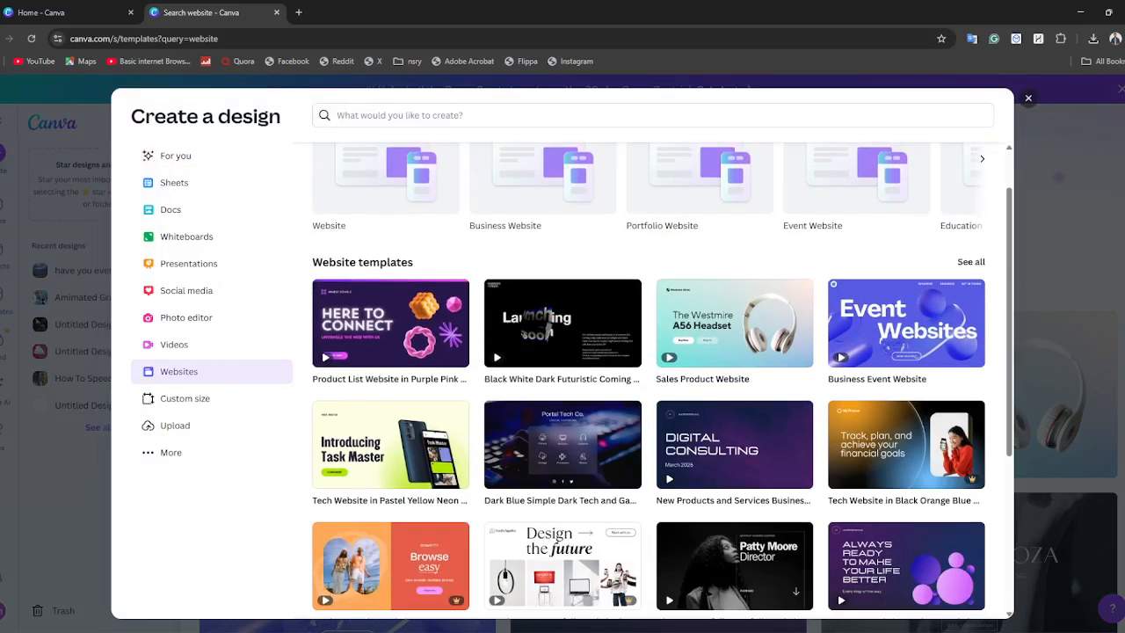
{"action": "left_click", "coordinate": [1027, 98]}
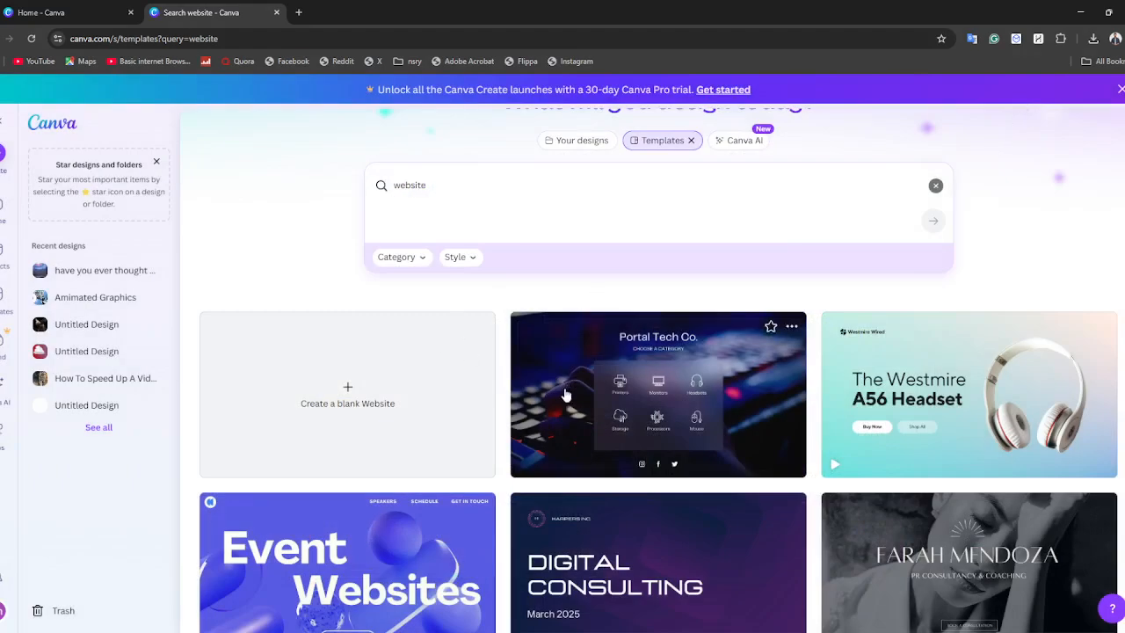
Preview the Portal Tech Co. website template, close it, and look over more of the website templates.
{"action": "left_click", "coordinate": [677, 395]}
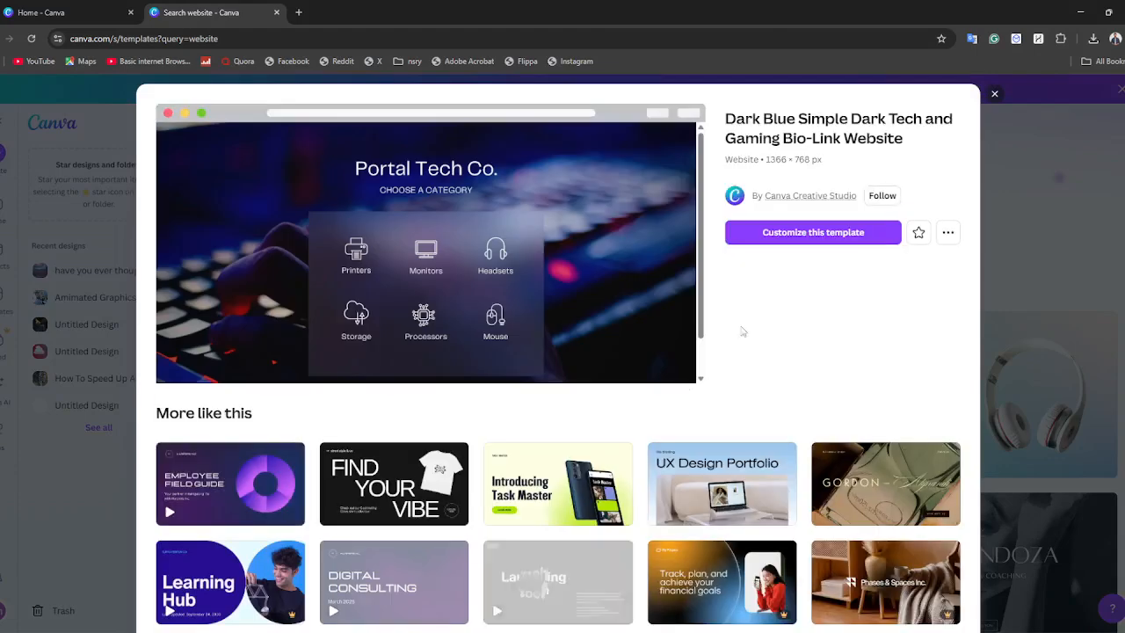
{"action": "left_click", "coordinate": [995, 94]}
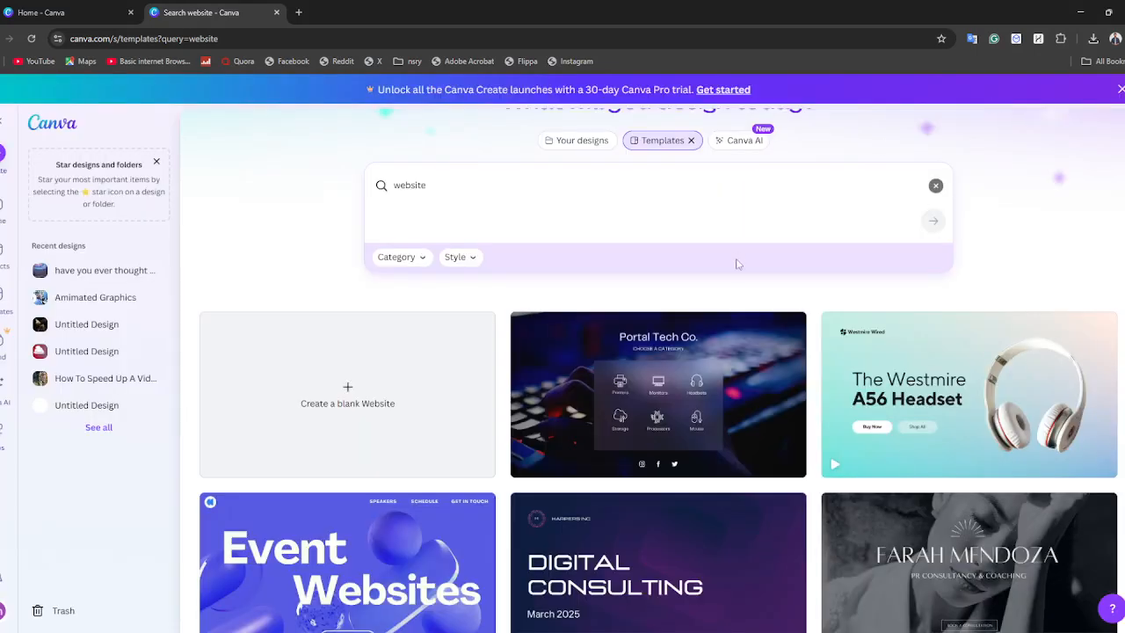
{"action": "scroll", "coordinate": [730, 290], "scroll_direction": "down", "scroll_amount": 3}
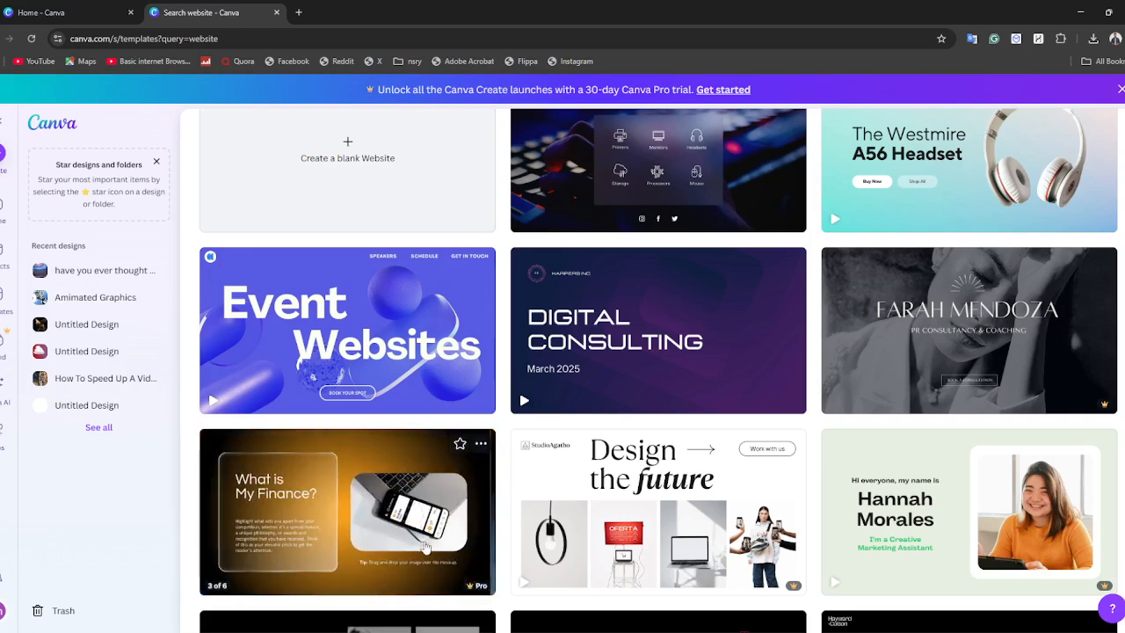
{"action": "scroll", "coordinate": [646, 404], "scroll_direction": "down", "scroll_amount": 2}
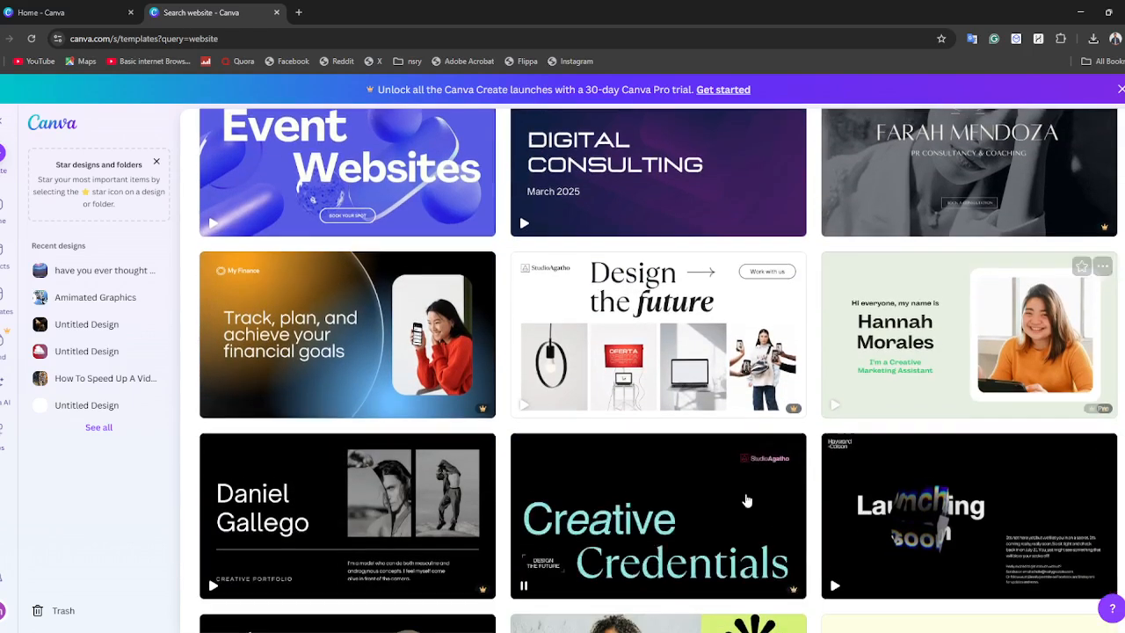
{"action": "scroll", "coordinate": [668, 369], "scroll_direction": "up", "scroll_amount": 4}
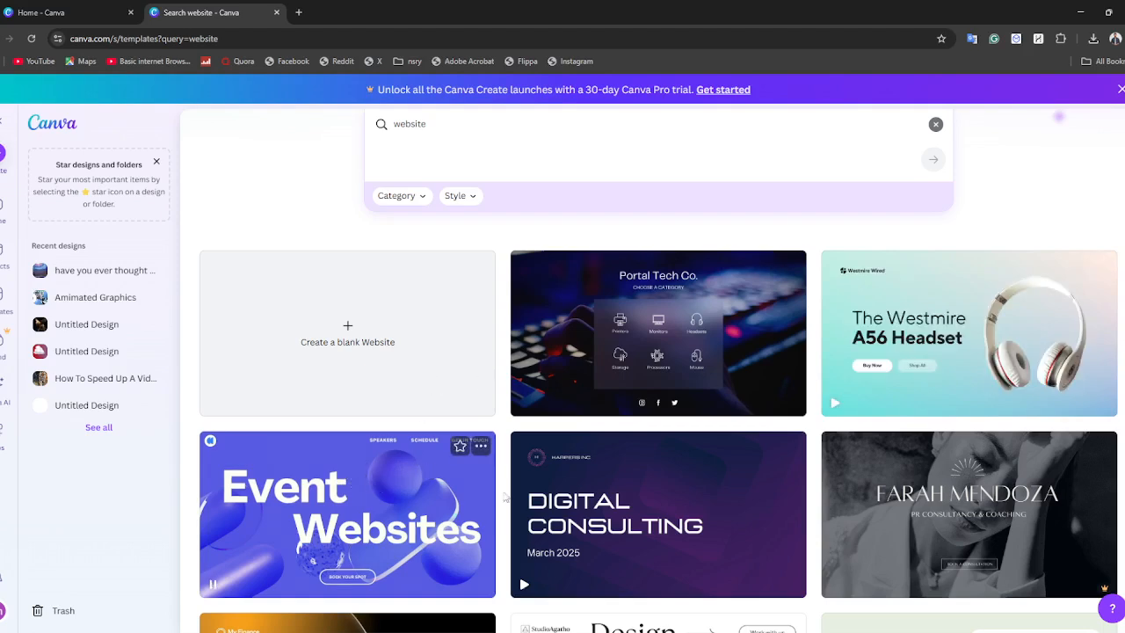
Open the Portal Tech Co. template for customizing, close its preview on the search page, and return to the new design.
{"action": "left_click", "coordinate": [664, 345]}
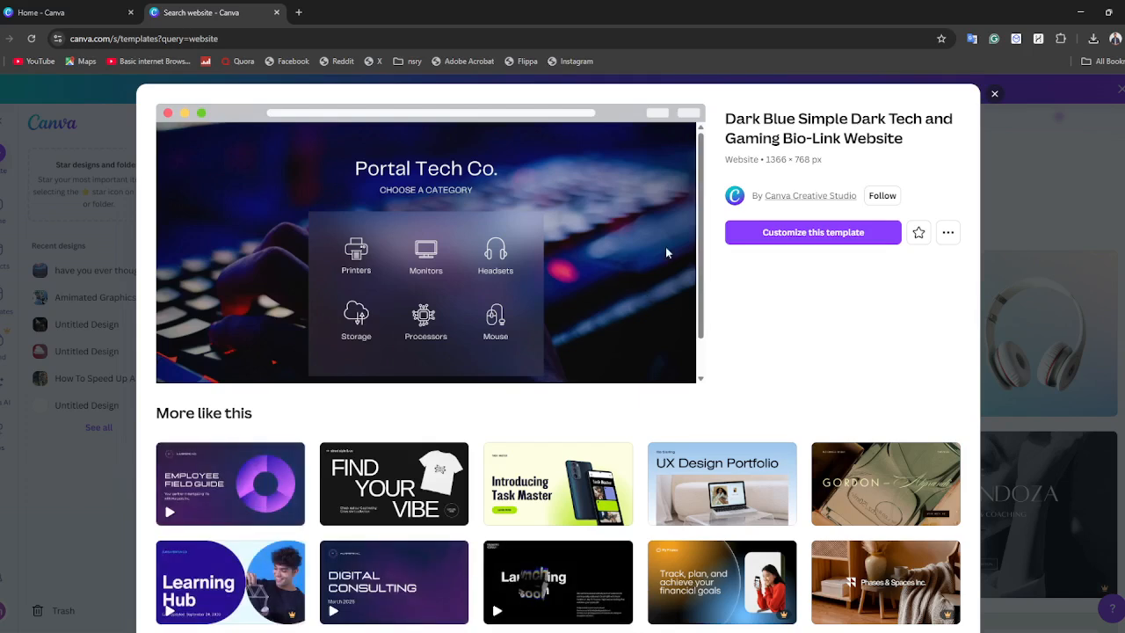
{"action": "left_click", "coordinate": [794, 233]}
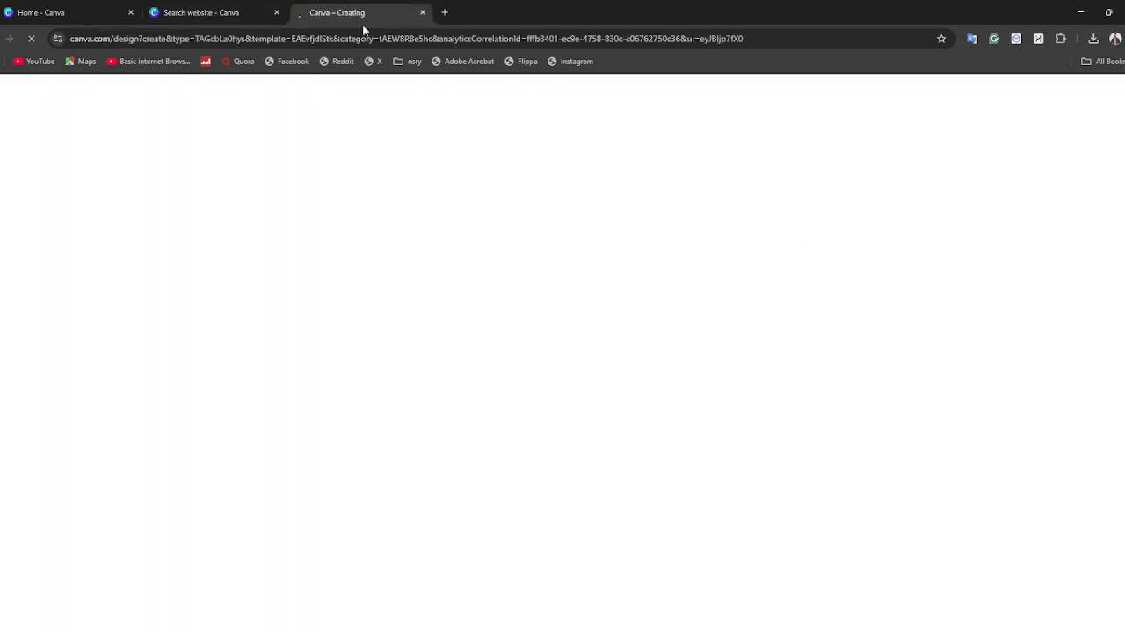
{"action": "left_click", "coordinate": [211, 12]}
{"action": "left_click", "coordinate": [994, 93]}
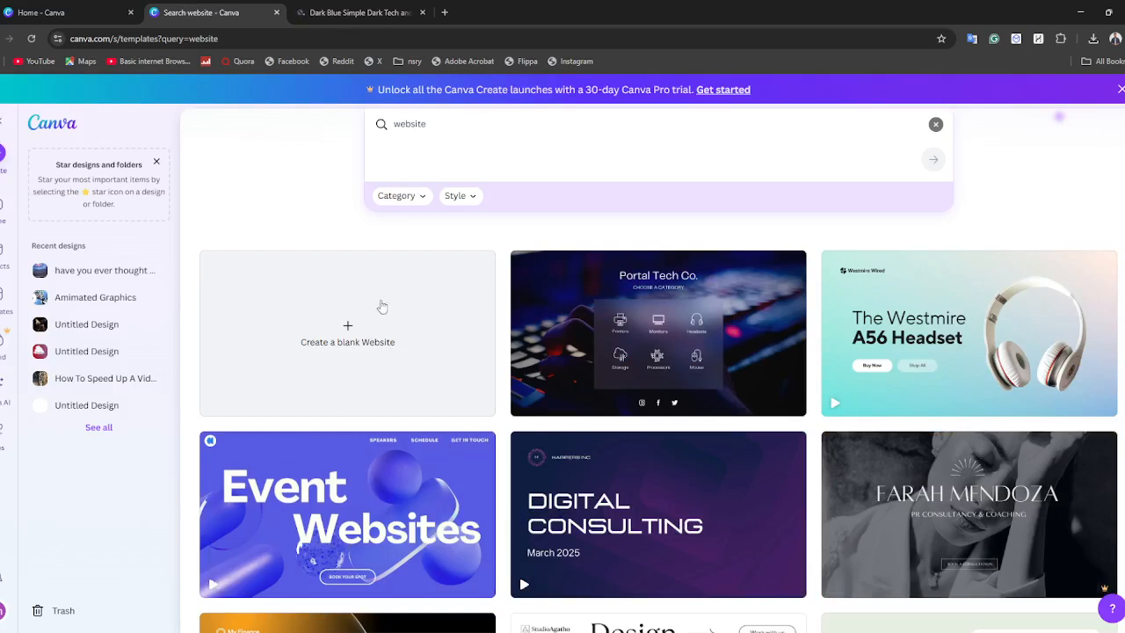
{"action": "left_click", "coordinate": [341, 9]}
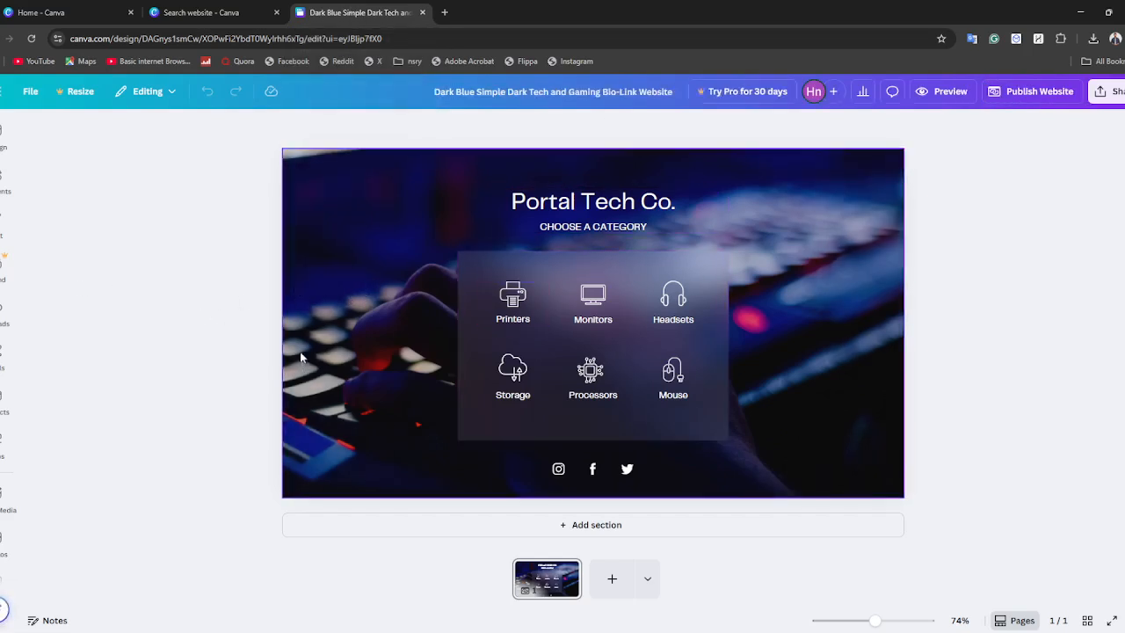
Replace the "Portal Tech Co." heading text with "Subscribe".
{"action": "double_click", "coordinate": [546, 211]}
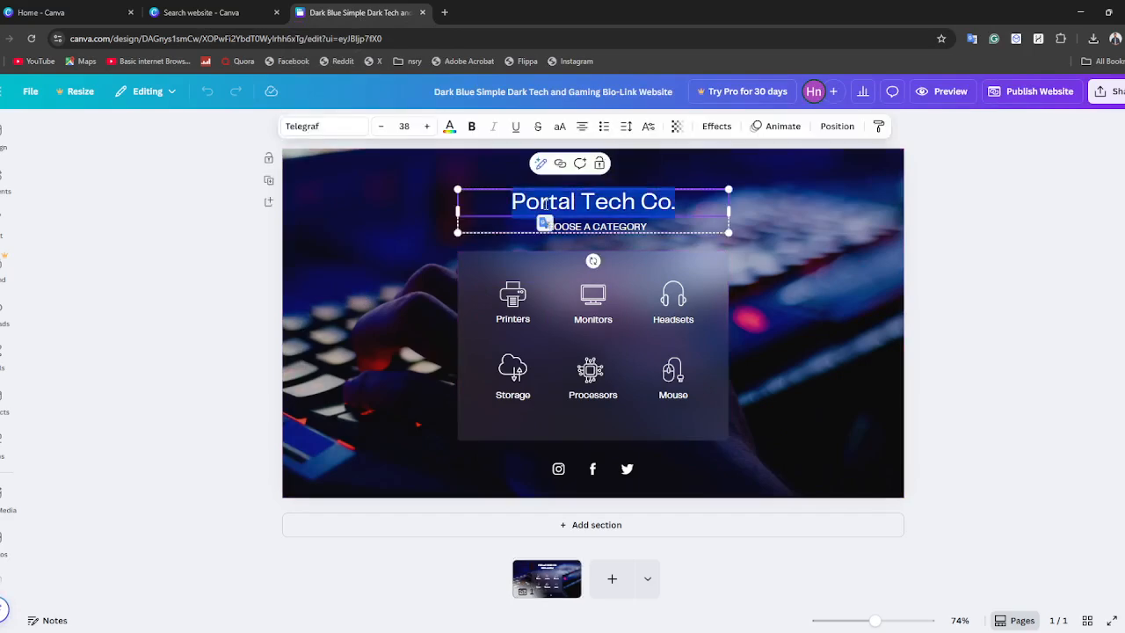
{"action": "left_click", "coordinate": [837, 293]}
{"action": "double_click", "coordinate": [583, 193]}
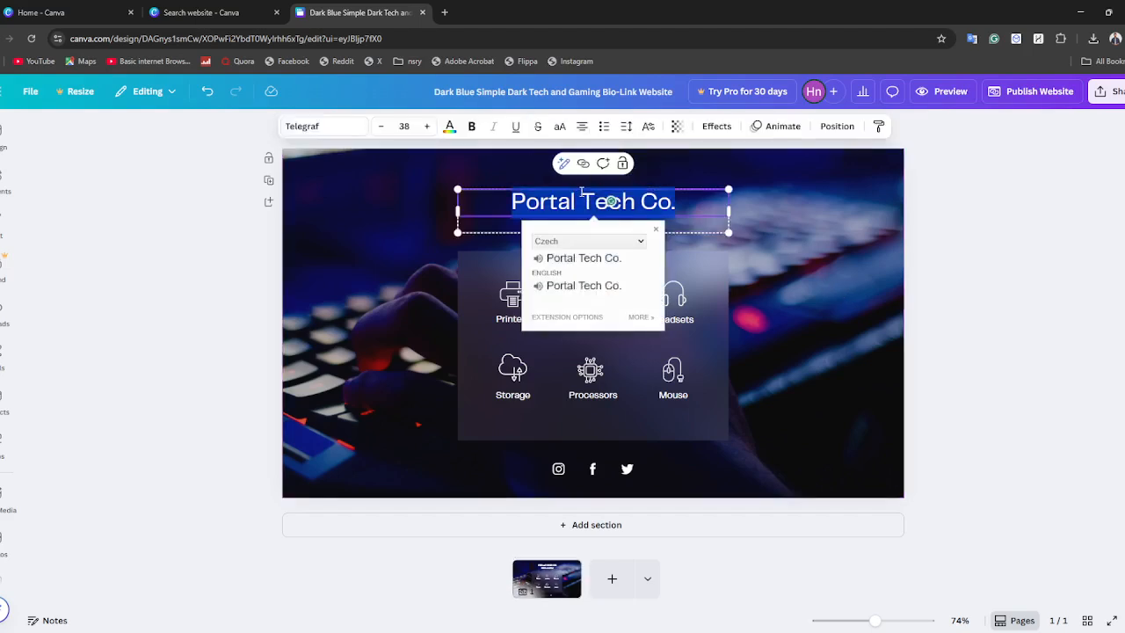
{"action": "key", "text": "BackSpace"}
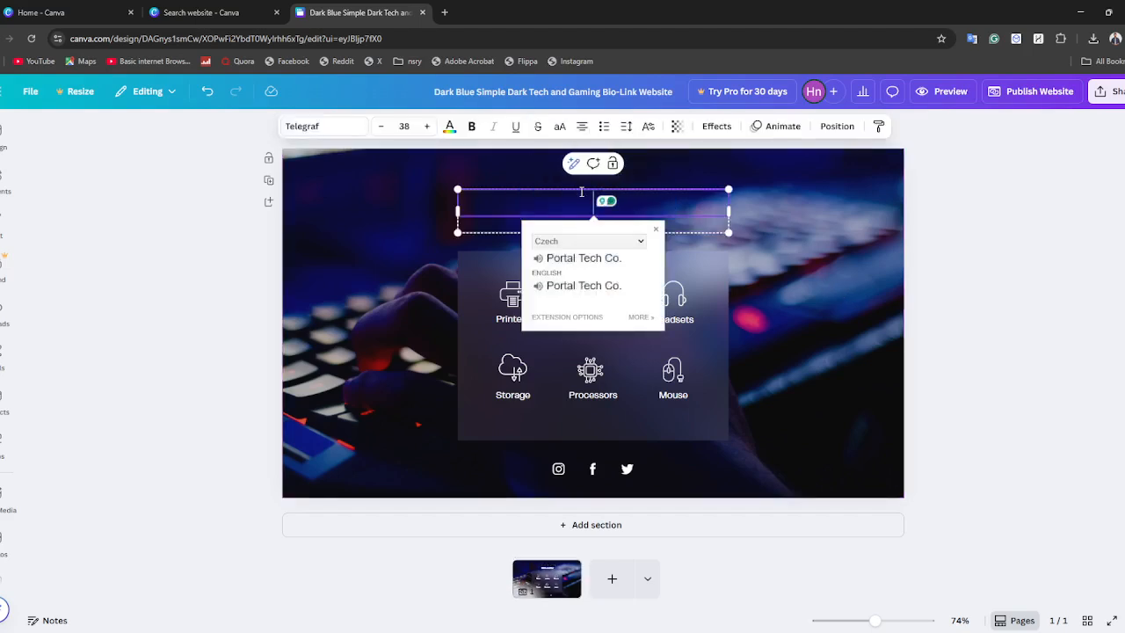
{"action": "type", "text": "Subscribe"}
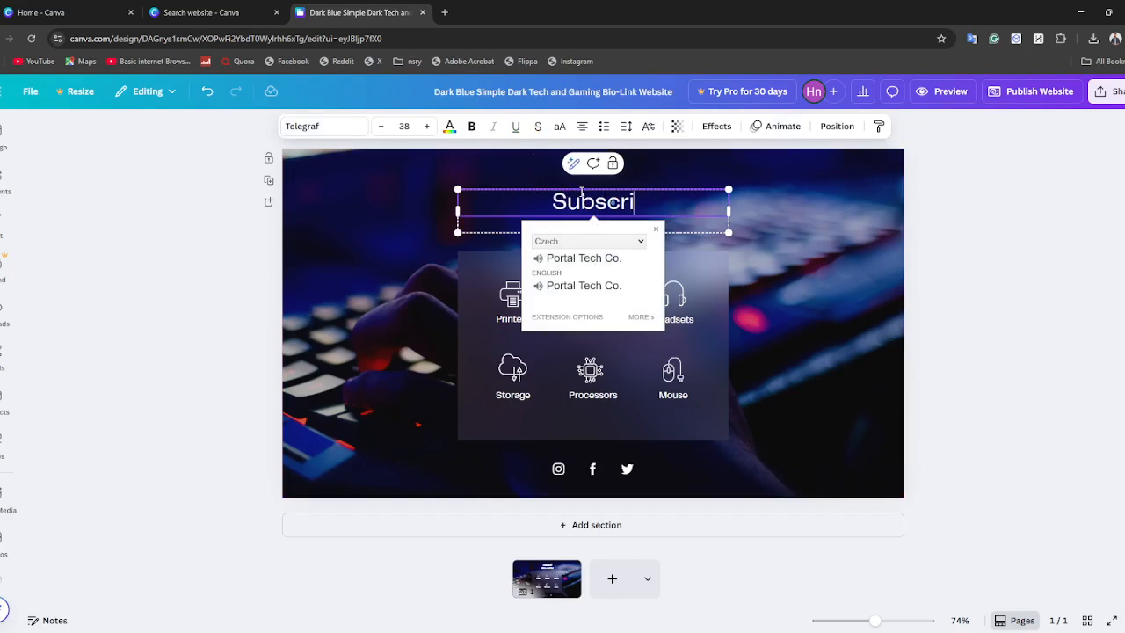
{"action": "left_click", "coordinate": [654, 193]}
Set the "Subscribe" heading's text color to the light turquoise default color.
{"action": "double_click", "coordinate": [579, 204]}
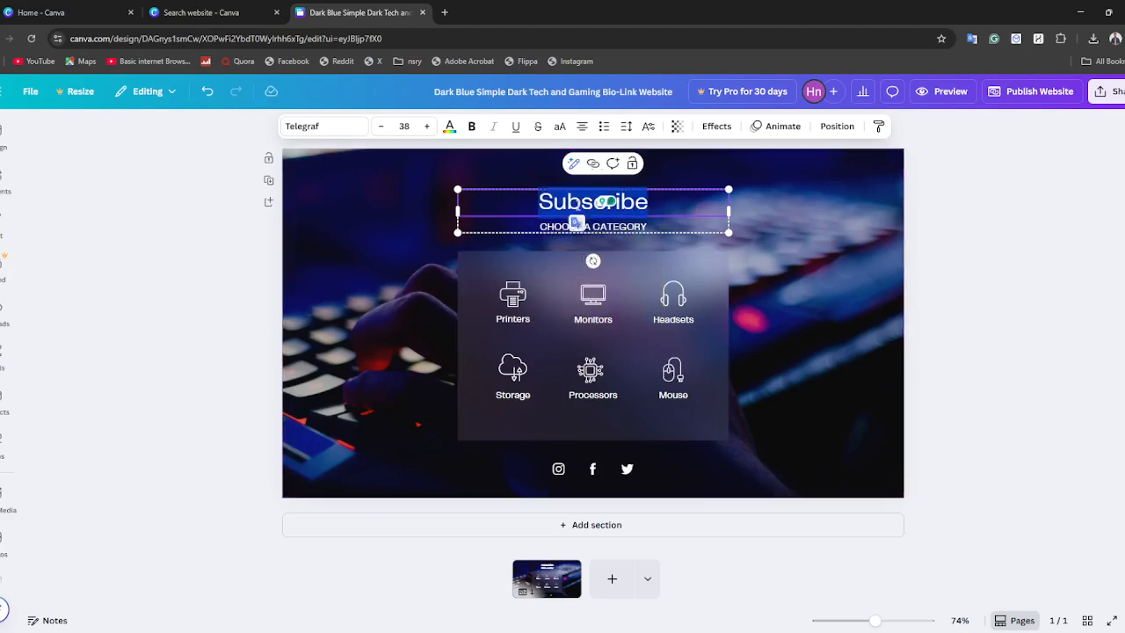
{"action": "left_click", "coordinate": [449, 128]}
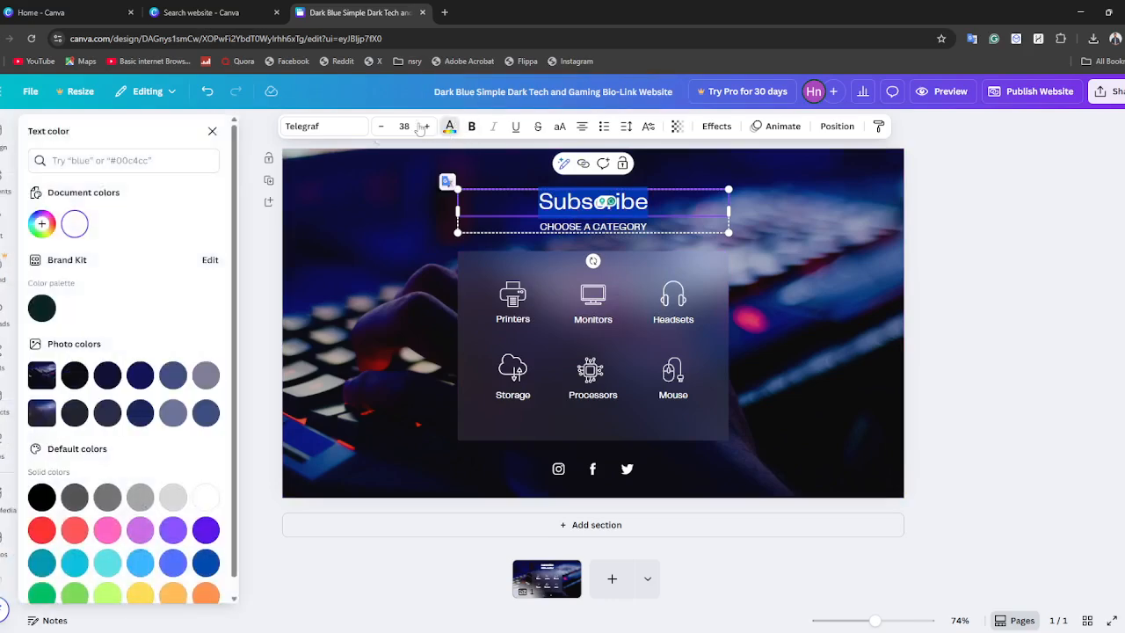
{"action": "scroll", "coordinate": [114, 493], "scroll_direction": "down", "scroll_amount": 1}
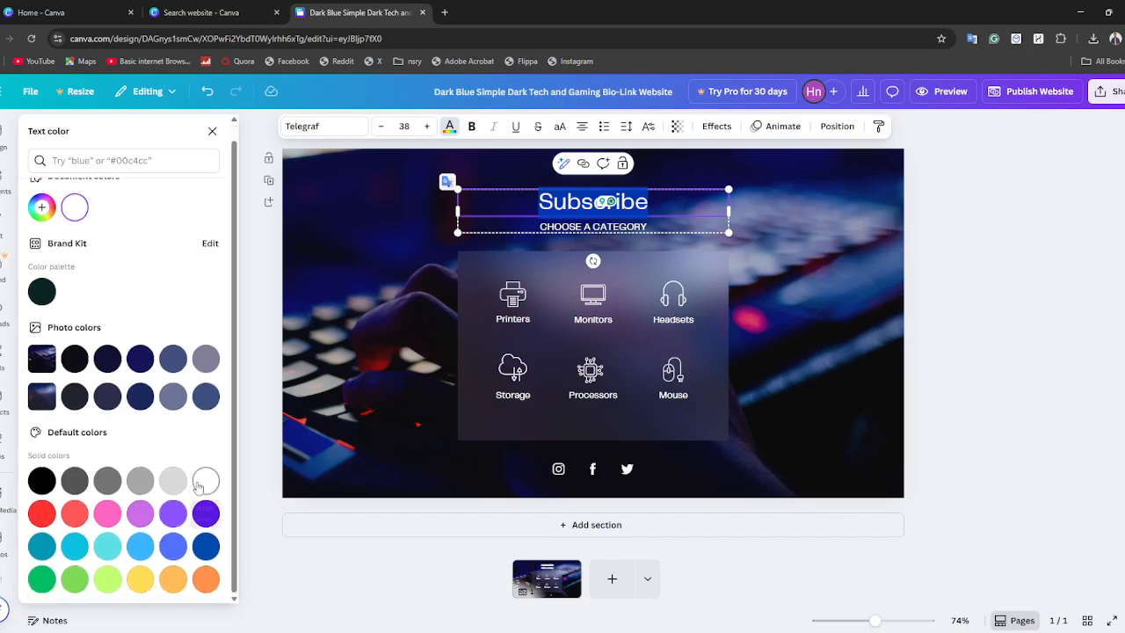
{"action": "left_click", "coordinate": [106, 547]}
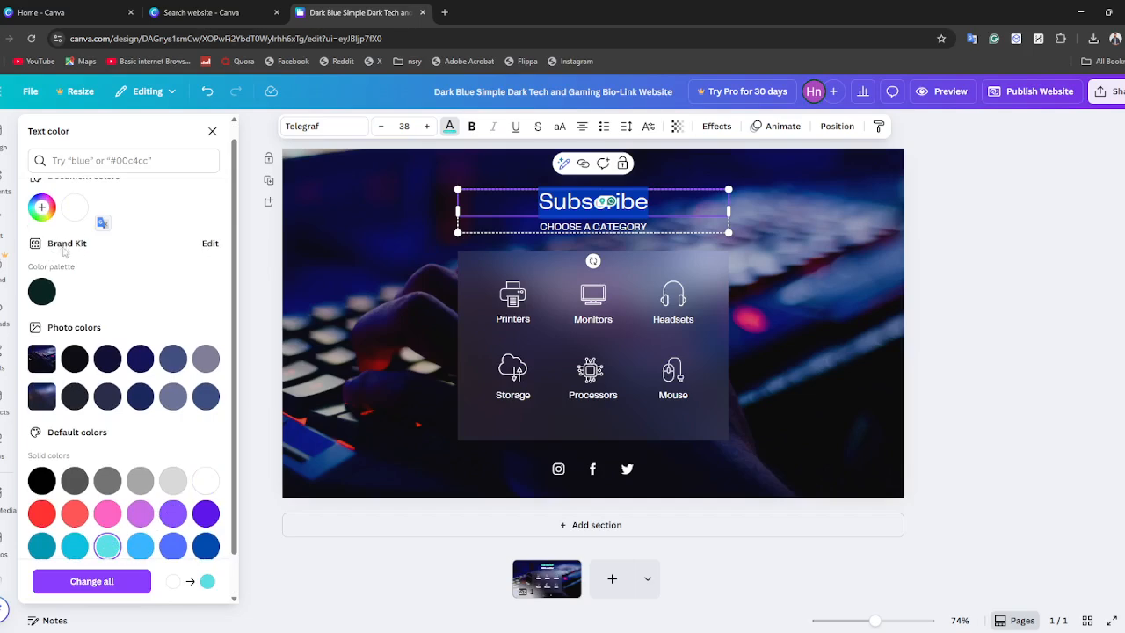
Give the "Subscribe" heading a custom text color, #5C5479, sampled from the background photo with the color picker.
{"action": "scroll", "coordinate": [41, 220], "scroll_direction": "up", "scroll_amount": 1}
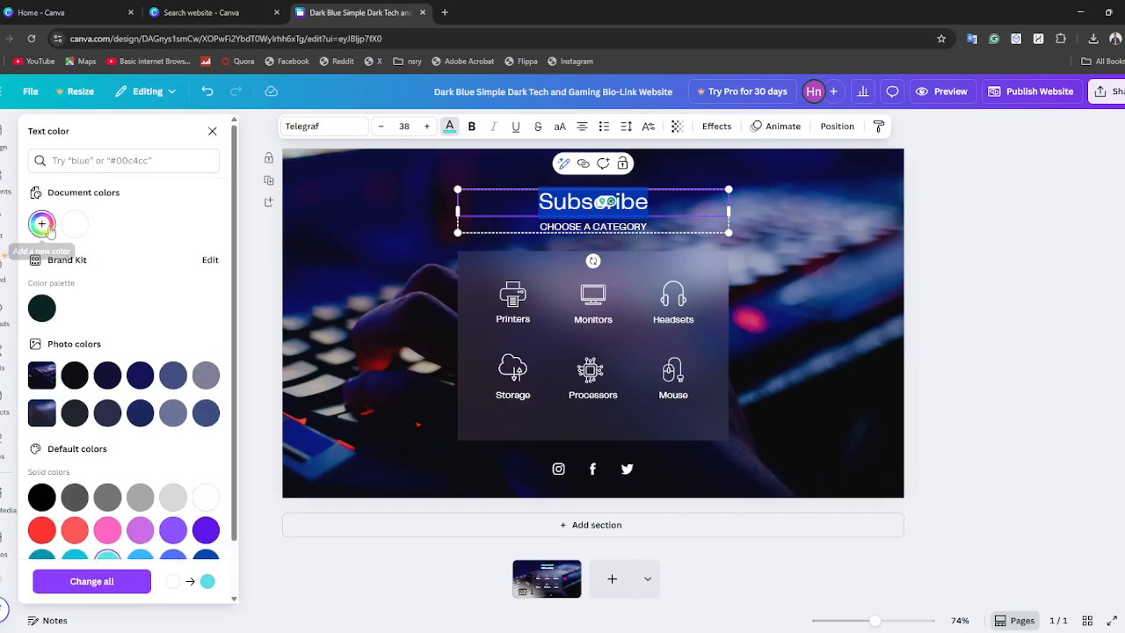
{"action": "left_click", "coordinate": [42, 223]}
{"action": "left_click", "coordinate": [196, 351]}
{"action": "left_click", "coordinate": [398, 255]}
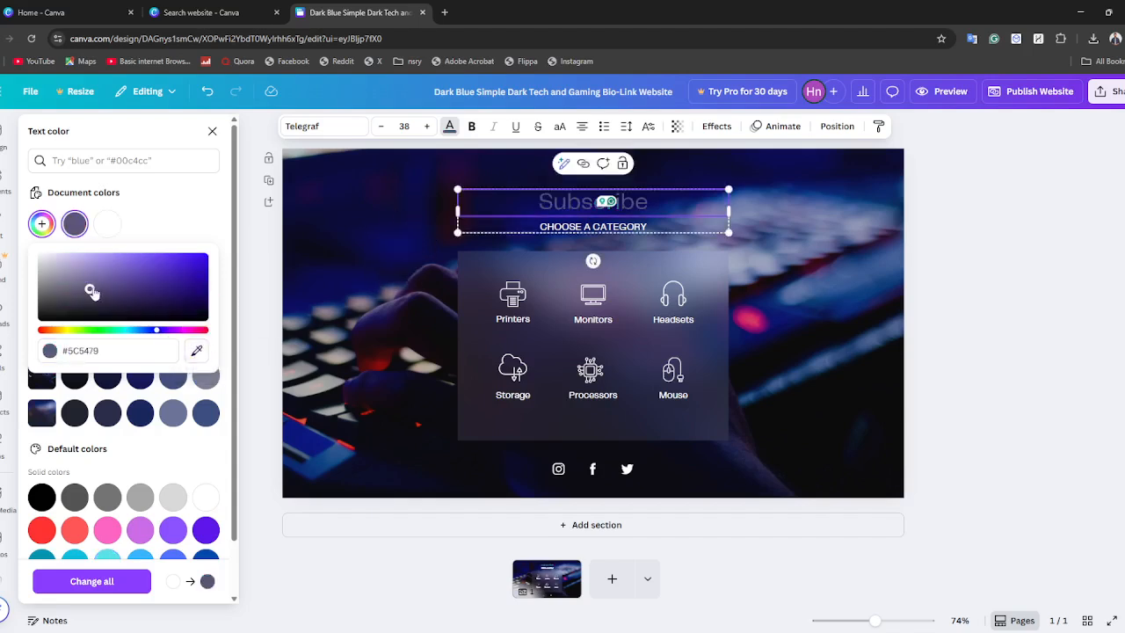
Lighten the custom text color of the "Subscribe" heading to a soft purple and close the color picker.
{"action": "left_click_drag", "start_coordinate": [90, 292], "coordinate": [86, 272]}
{"action": "scroll", "coordinate": [150, 427], "scroll_direction": "down", "scroll_amount": 1}
{"action": "scroll", "coordinate": [140, 425], "scroll_direction": "up", "scroll_amount": 1}
{"action": "left_click", "coordinate": [101, 449]}
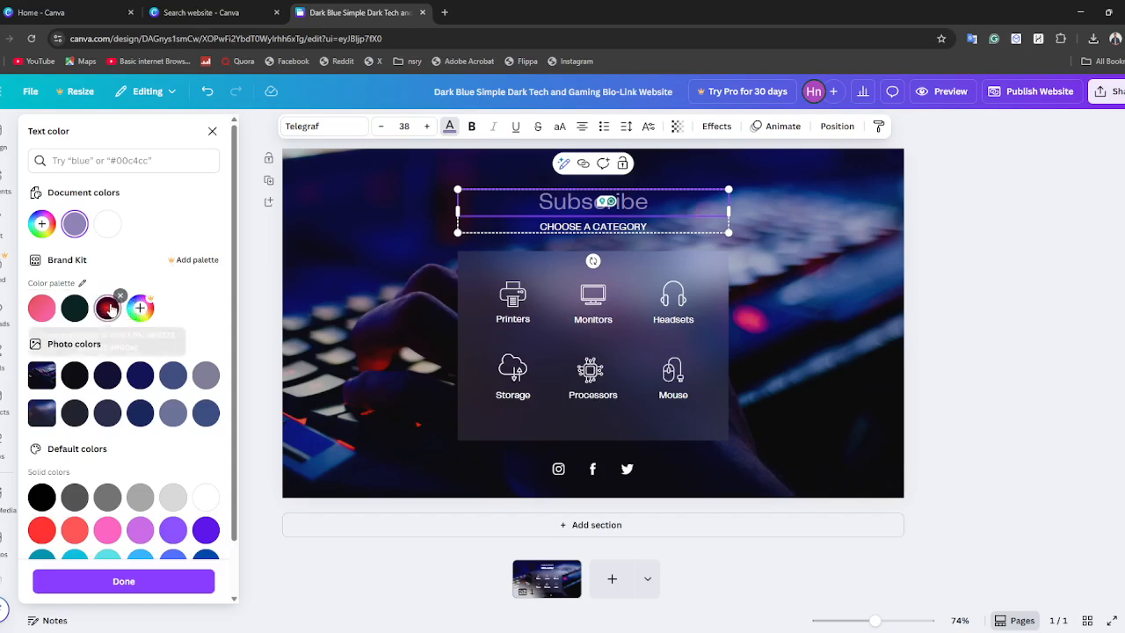
Examine the Brand Kit's red gradient settings and the option for adding another brand color.
{"action": "left_click", "coordinate": [107, 308]}
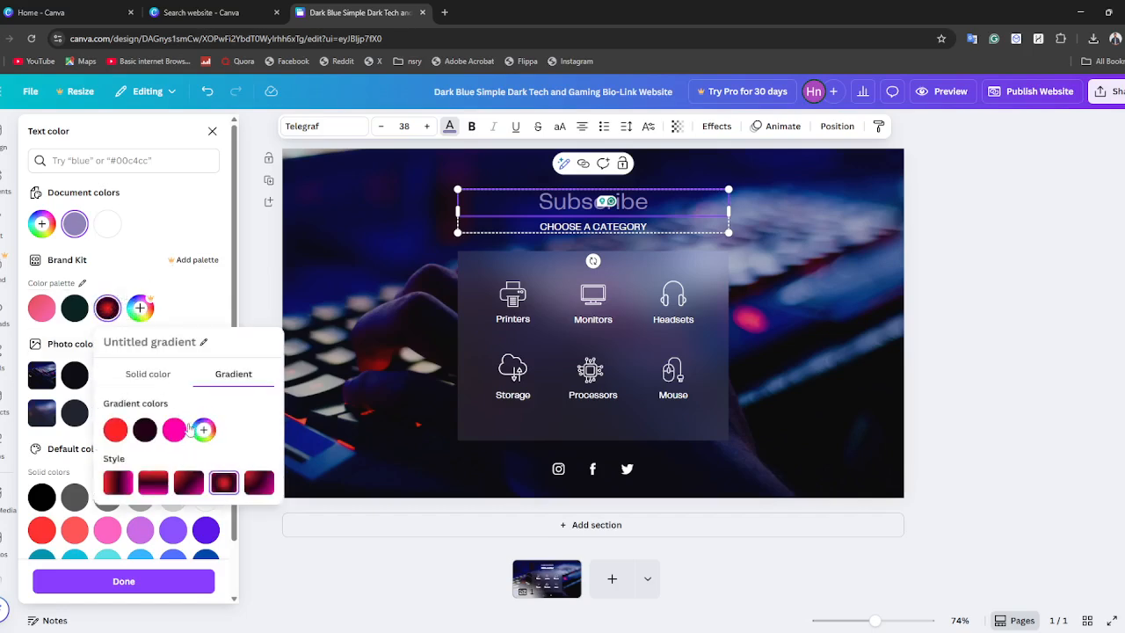
{"action": "left_click", "coordinate": [140, 307]}
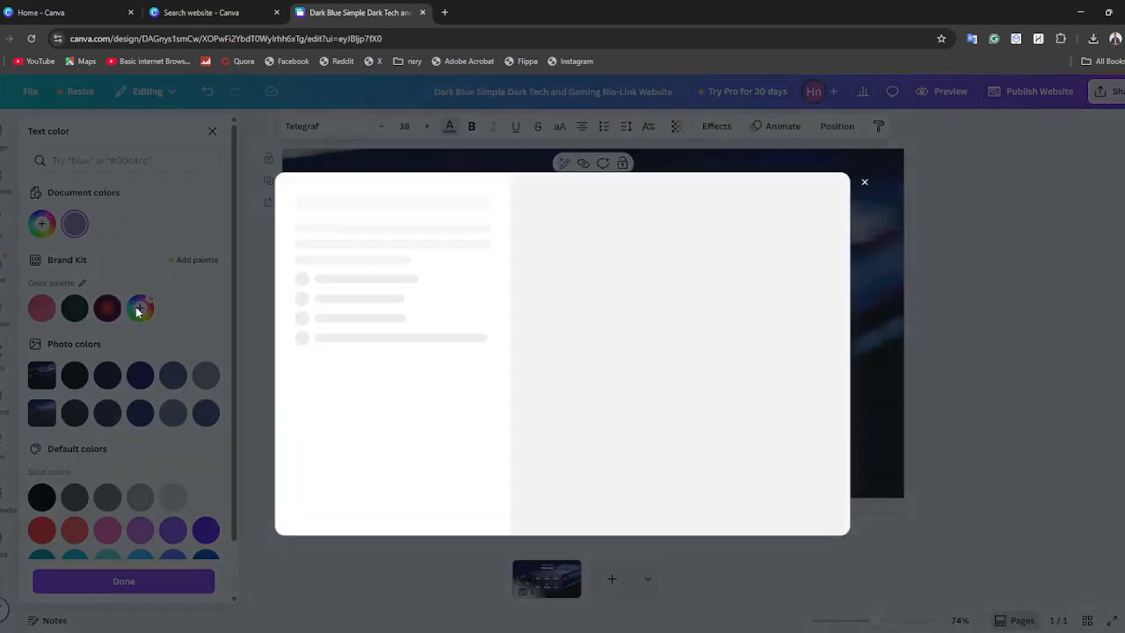
{"action": "left_click", "coordinate": [891, 174]}
Try several photo and default colors on the "Subscribe" heading and settle on solid white.
{"action": "scroll", "coordinate": [90, 432], "scroll_direction": "down", "scroll_amount": 1}
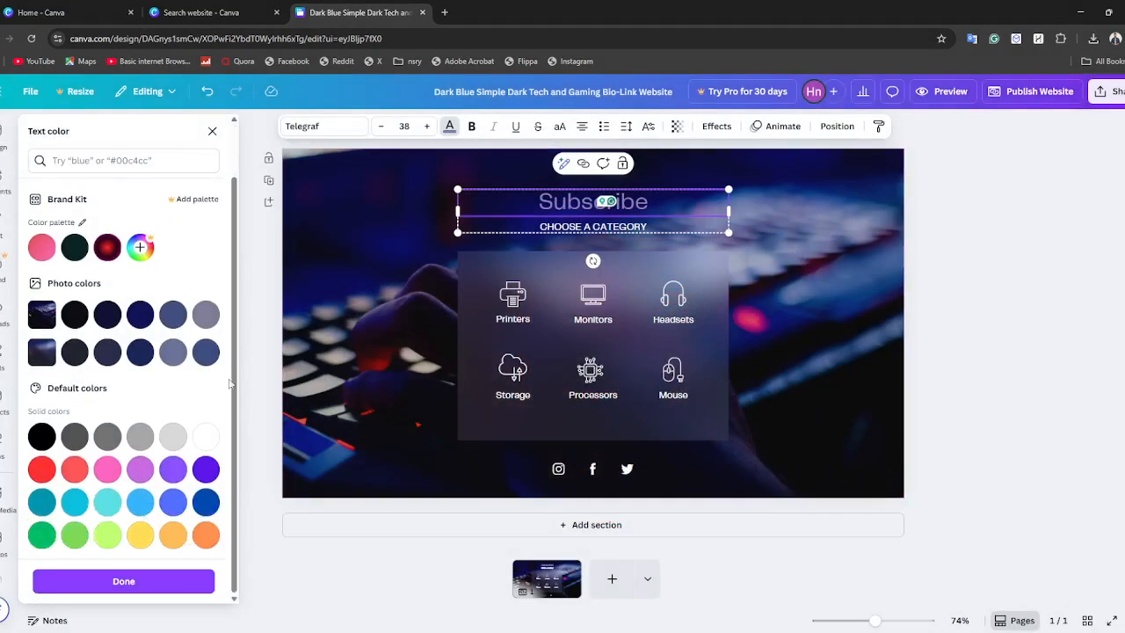
{"action": "left_click", "coordinate": [75, 314]}
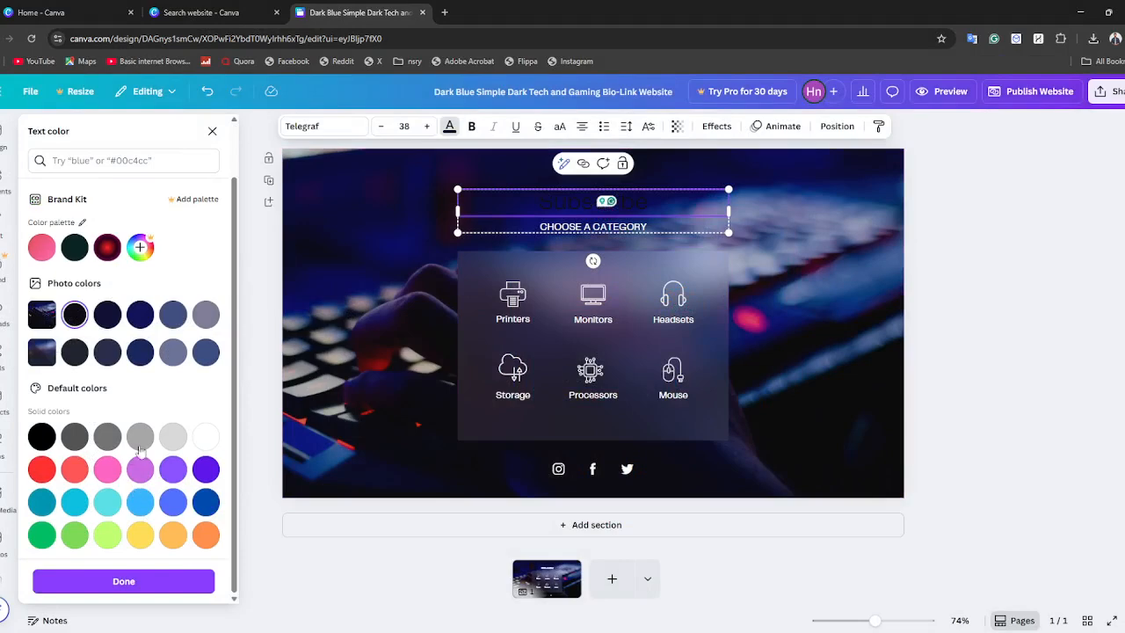
{"action": "left_click", "coordinate": [173, 436]}
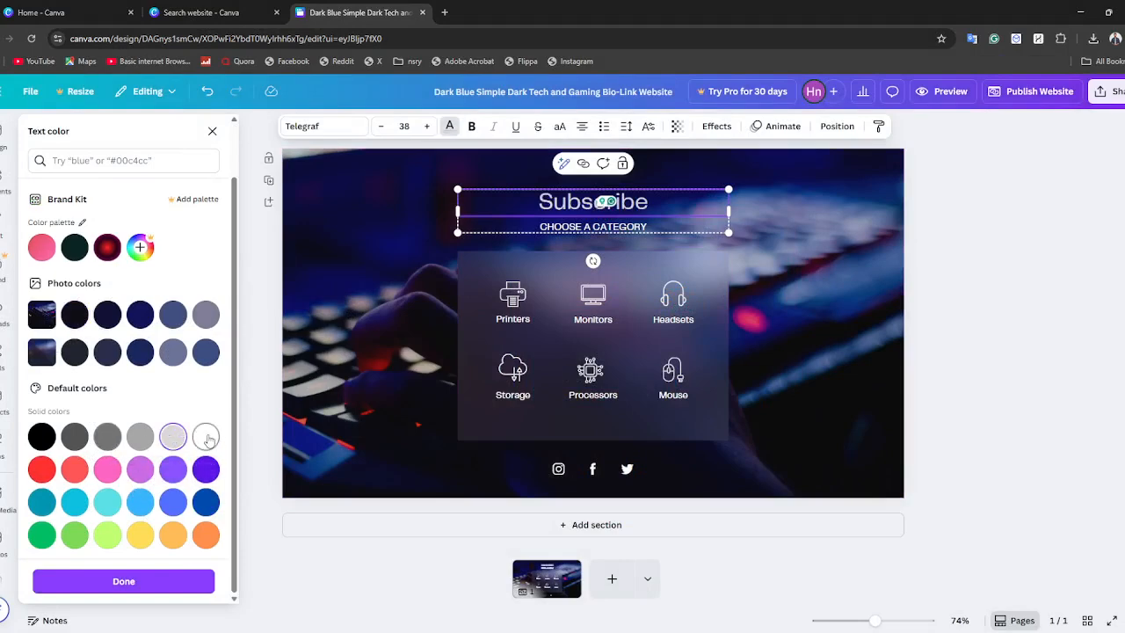
{"action": "left_click", "coordinate": [207, 438]}
{"action": "left_click", "coordinate": [107, 532]}
{"action": "left_click", "coordinate": [204, 437]}
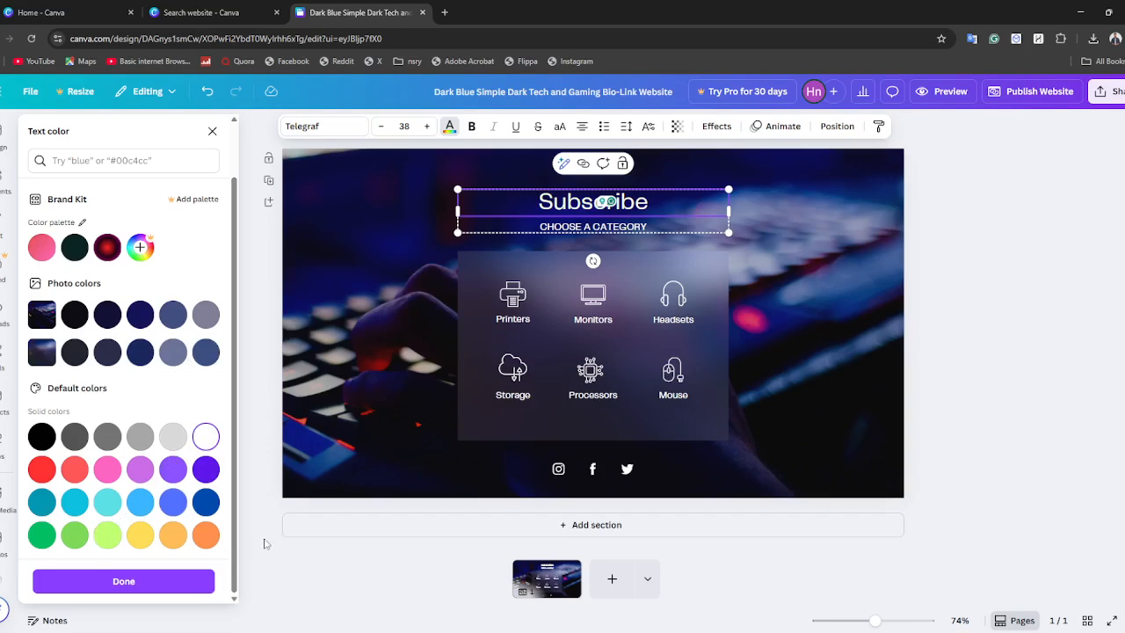
{"action": "left_click", "coordinate": [132, 580]}
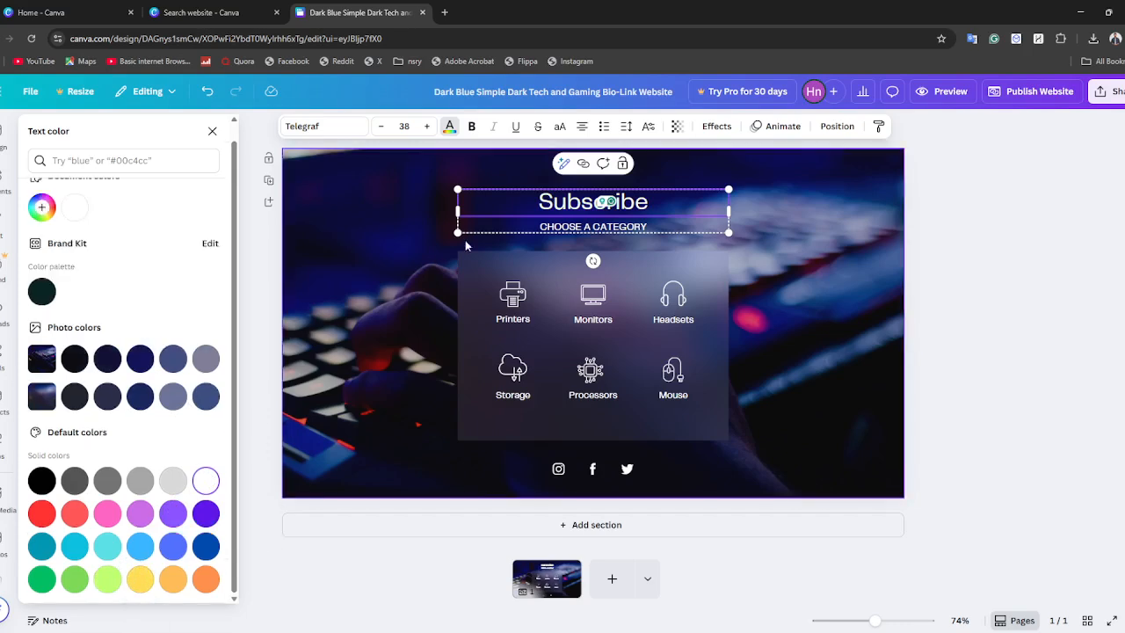
Set the "Subscribe" heading's font to Rubik One.
{"action": "double_click", "coordinate": [545, 201]}
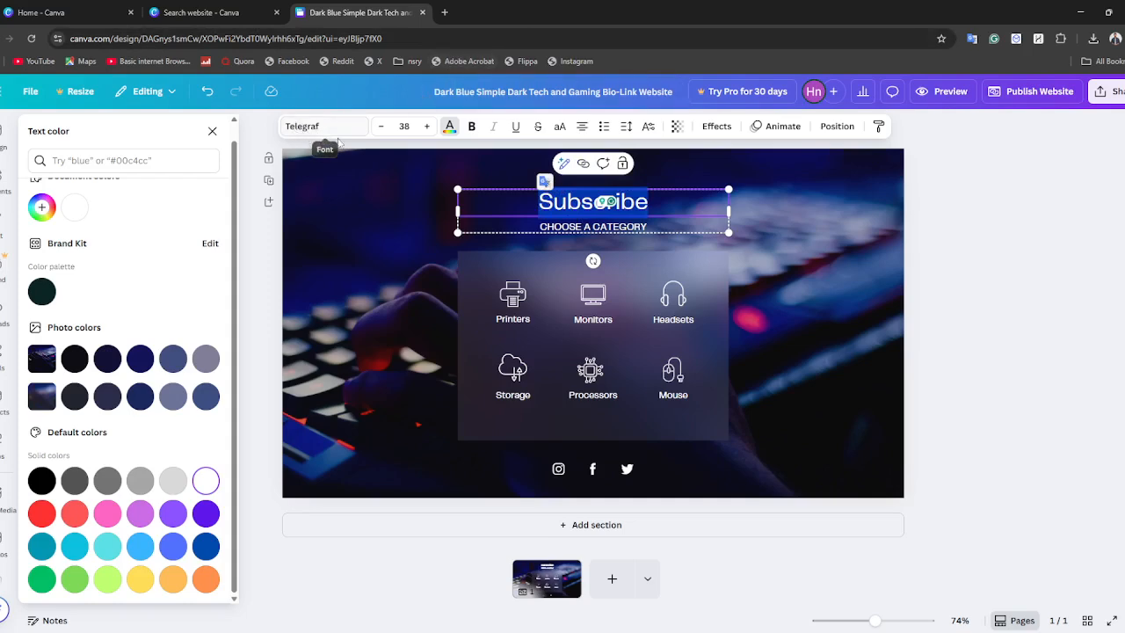
{"action": "left_click", "coordinate": [298, 128]}
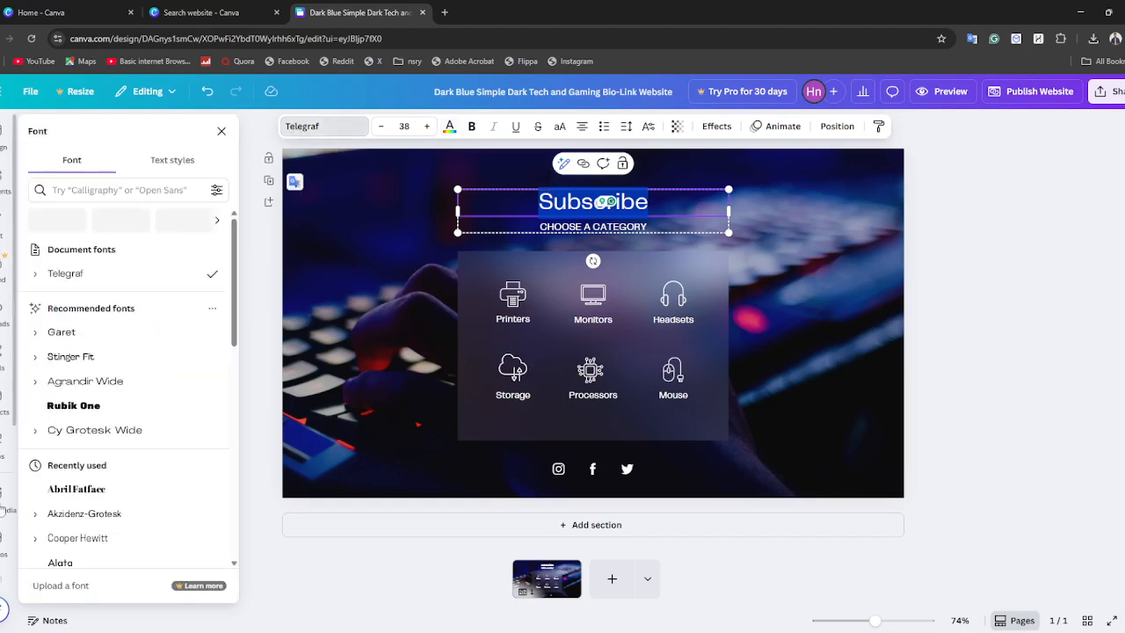
{"action": "left_click", "coordinate": [80, 403]}
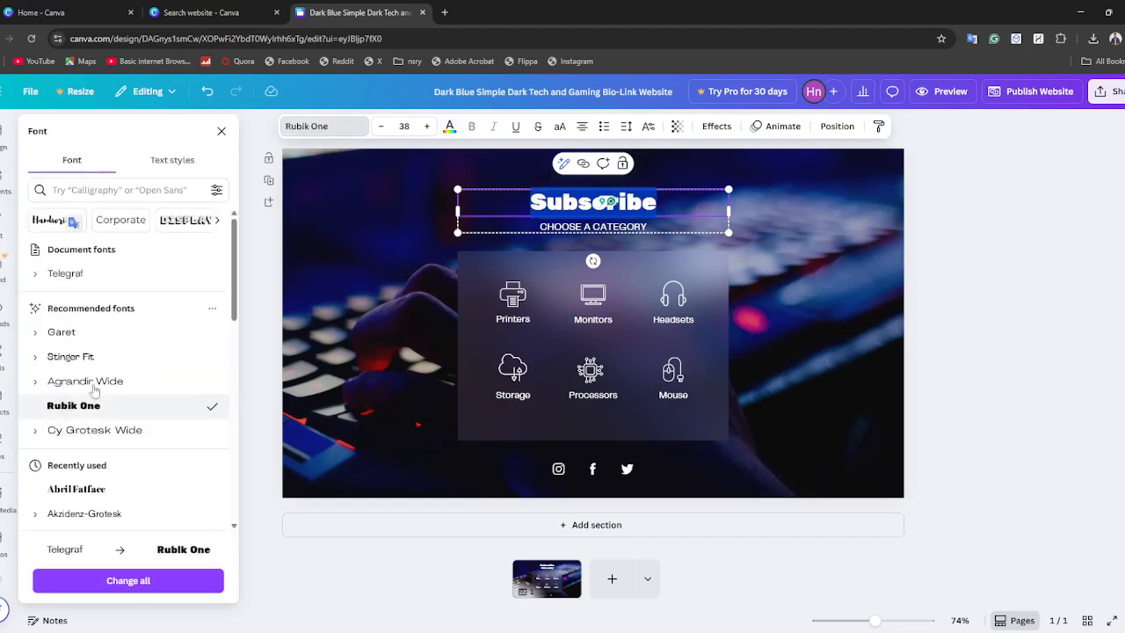
Set the "Subscribe" heading's font to Lazydog and apply that font change to all text in the design.
{"action": "scroll", "coordinate": [167, 352], "scroll_direction": "down", "scroll_amount": 3}
{"action": "scroll", "coordinate": [163, 399], "scroll_direction": "down", "scroll_amount": 10}
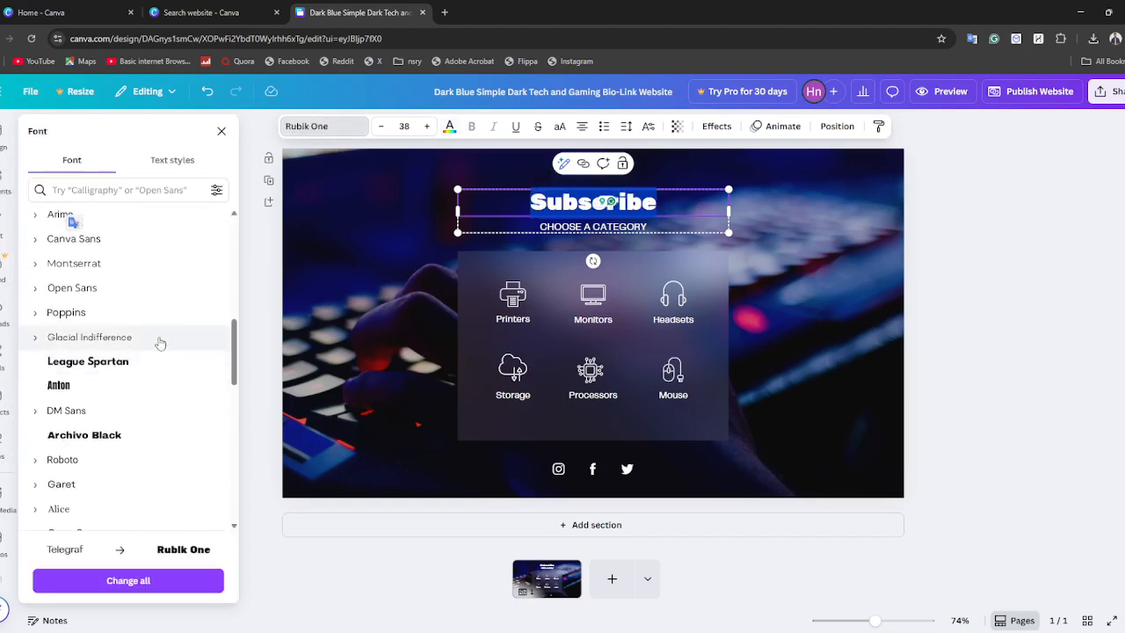
{"action": "scroll", "coordinate": [114, 403], "scroll_direction": "down", "scroll_amount": 10}
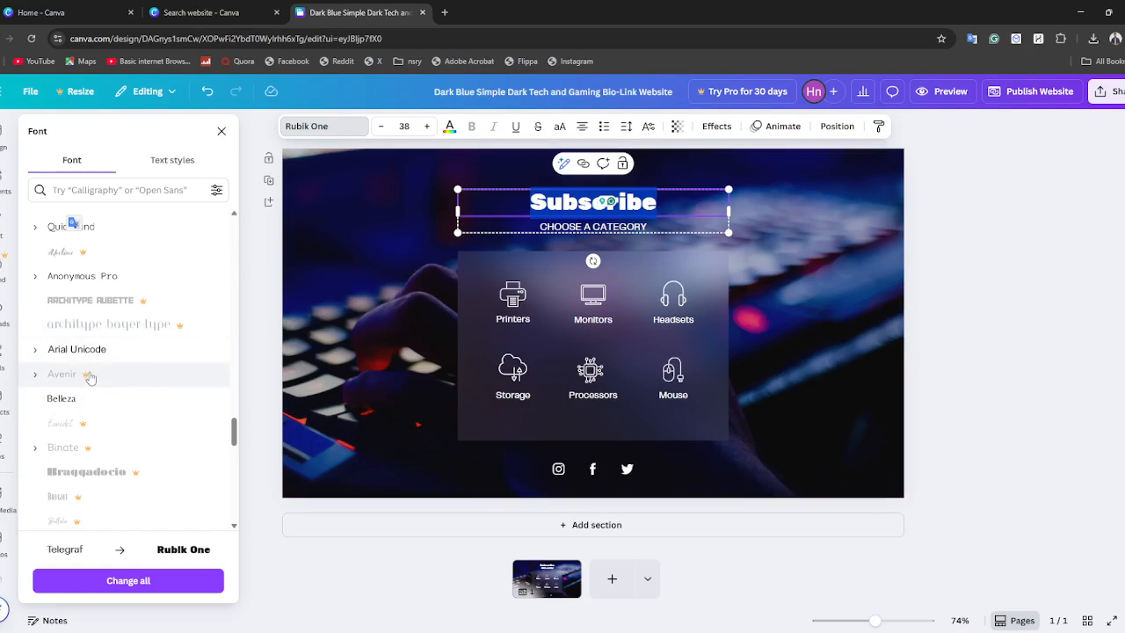
{"action": "scroll", "coordinate": [185, 344], "scroll_direction": "up", "scroll_amount": 2}
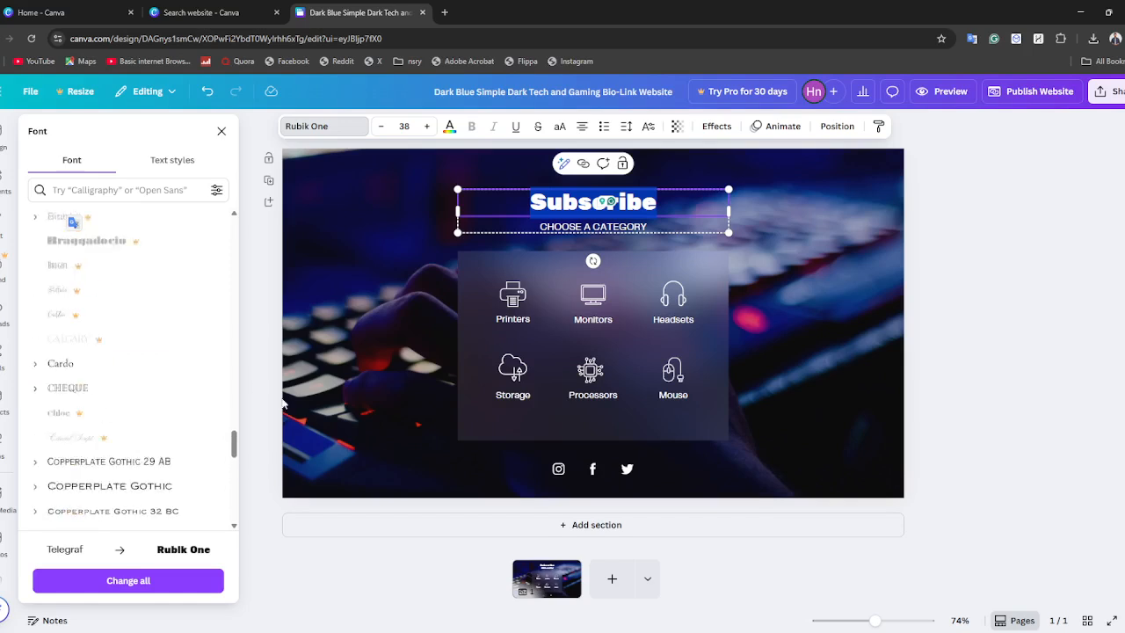
{"action": "scroll", "coordinate": [180, 349], "scroll_direction": "up", "scroll_amount": 5}
{"action": "left_click", "coordinate": [122, 342]}
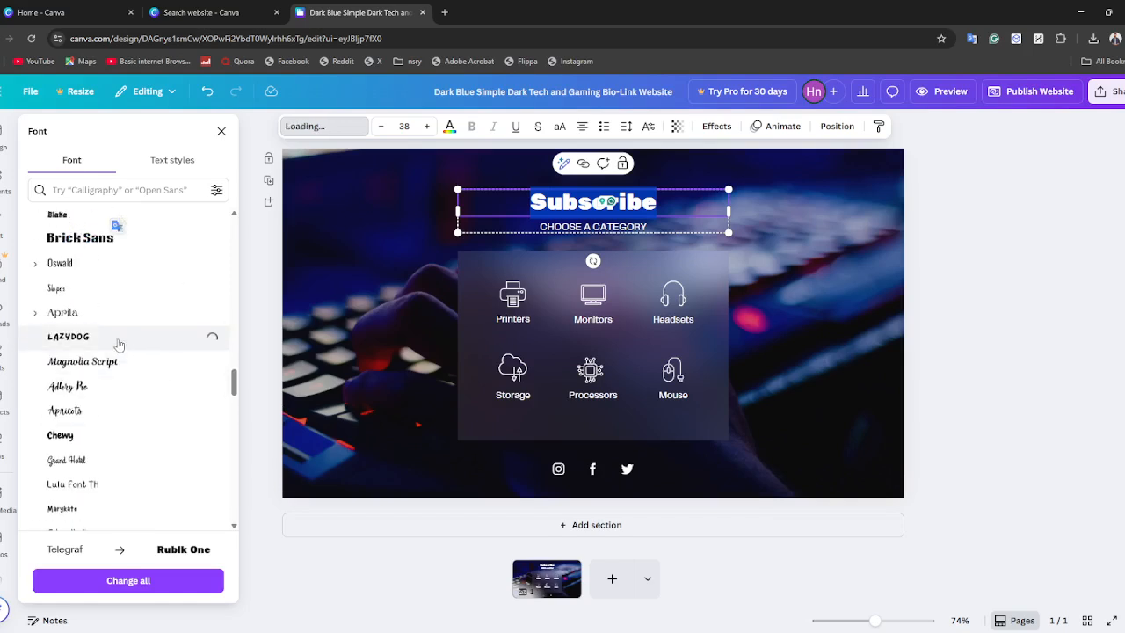
{"action": "left_click", "coordinate": [161, 582]}
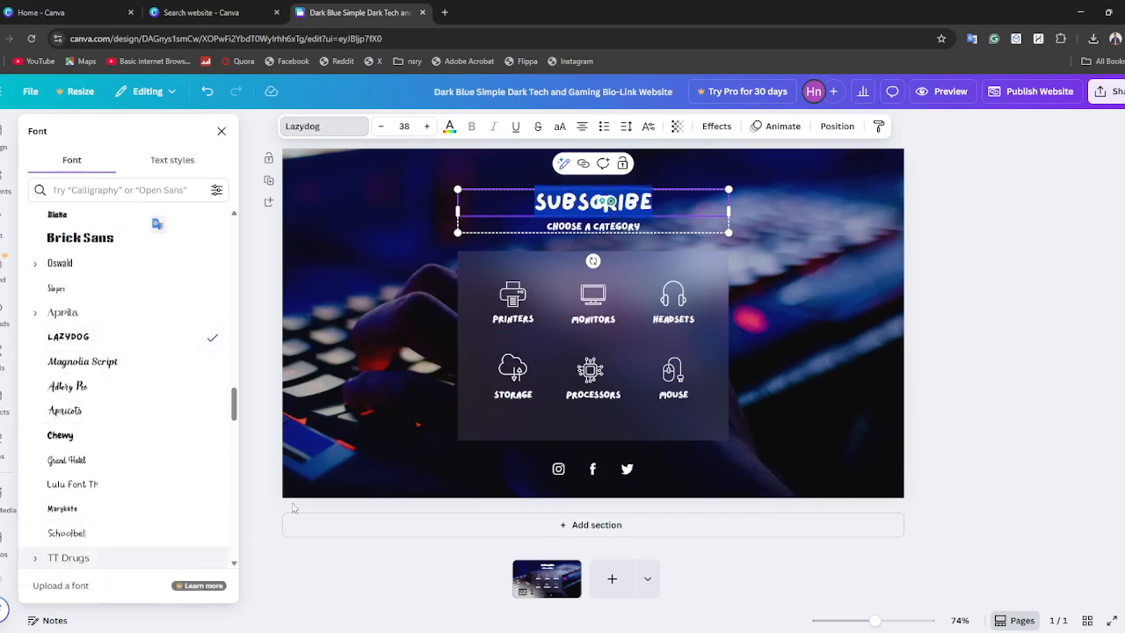
{"action": "left_click", "coordinate": [851, 318]}
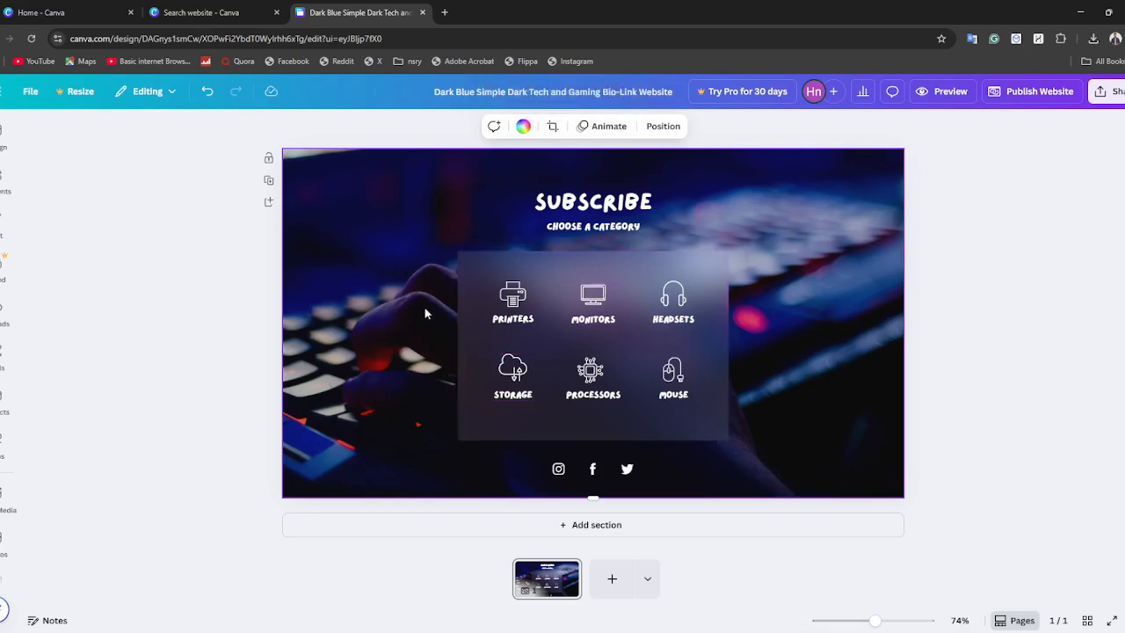
Try to reposition the keyboard background photo by opening its crop mode.
{"action": "left_click_drag", "start_coordinate": [391, 343], "coordinate": [430, 377]}
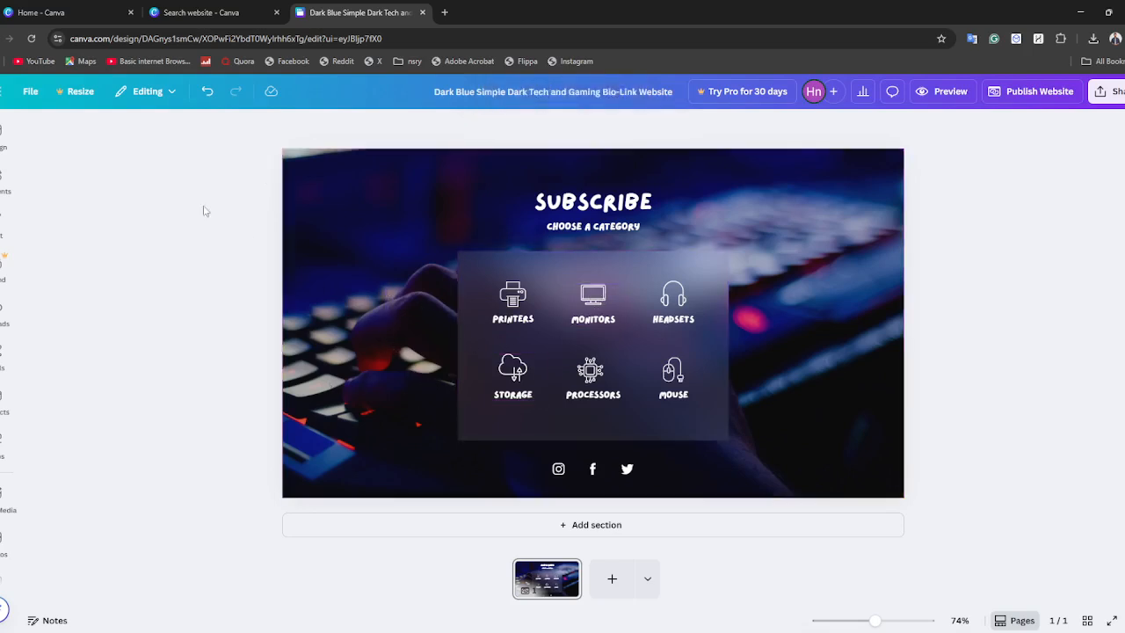
{"action": "left_click", "coordinate": [382, 246]}
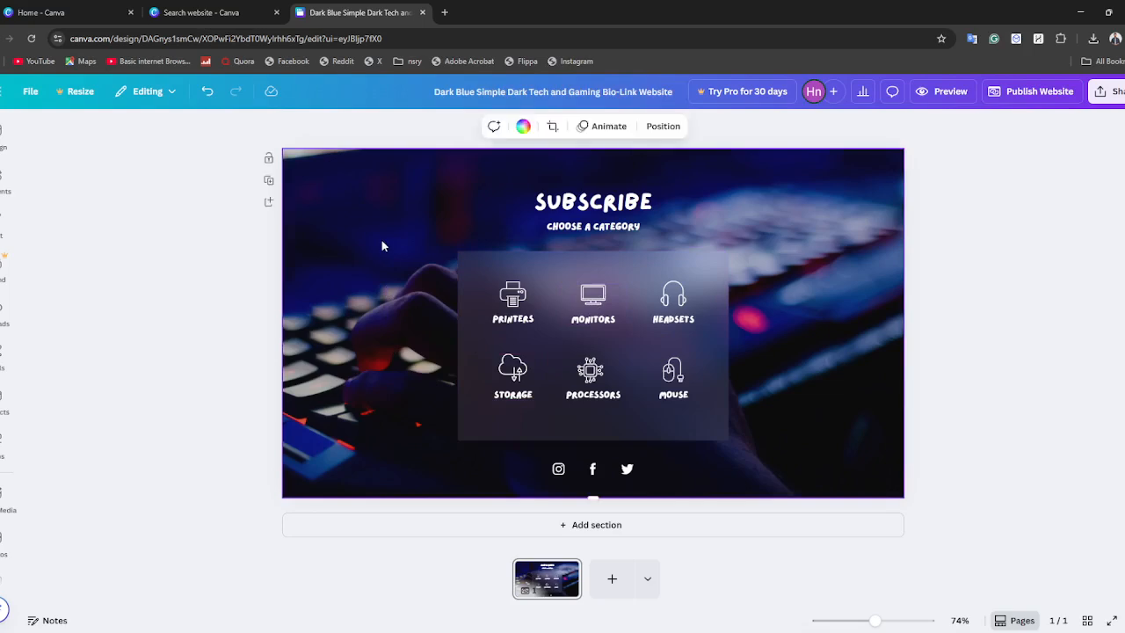
{"action": "double_click", "coordinate": [382, 240]}
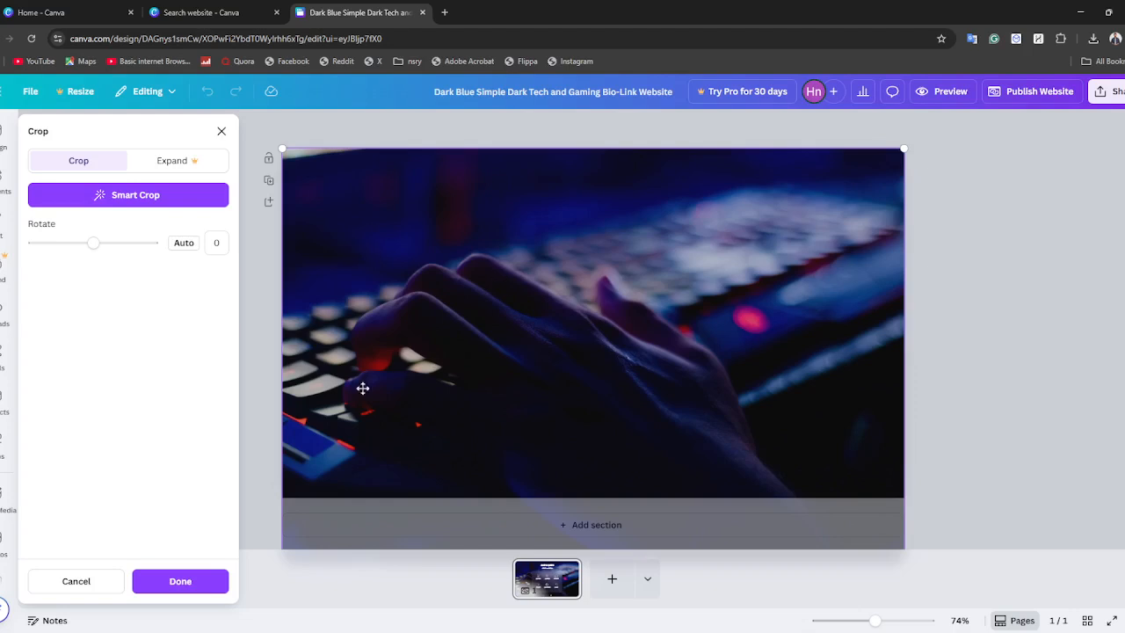
{"action": "left_click", "coordinate": [167, 578]}
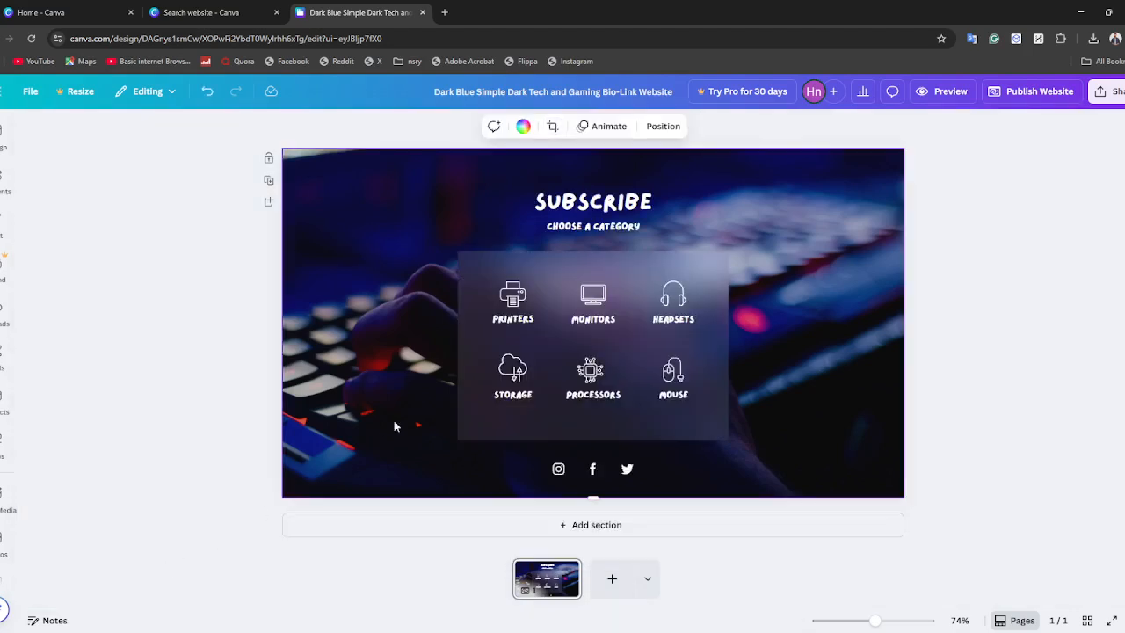
Detach the keyboard photo from the page background and delete it.
{"action": "right_click", "coordinate": [345, 238]}
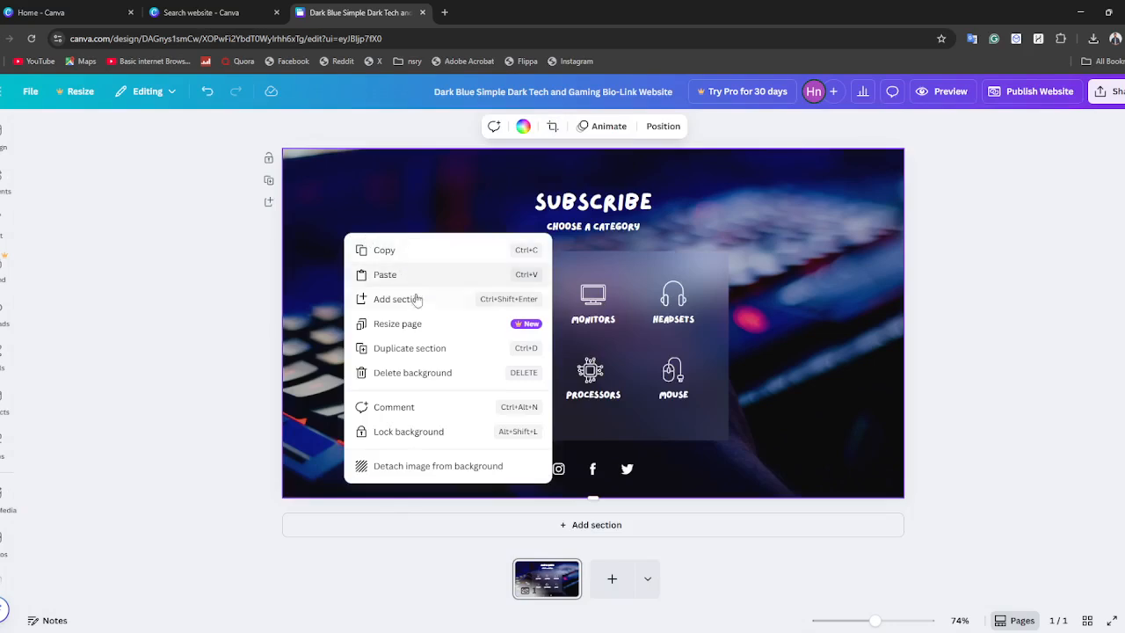
{"action": "left_click", "coordinate": [438, 472]}
{"action": "left_click_drag", "start_coordinate": [522, 339], "coordinate": [452, 322]}
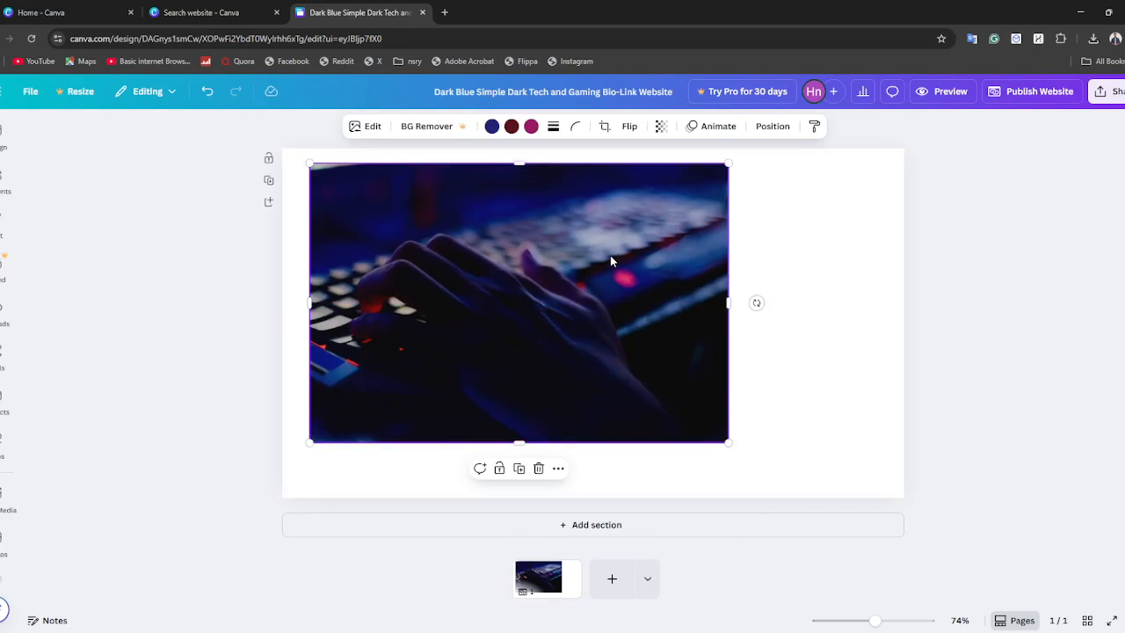
{"action": "right_click", "coordinate": [500, 249]}
{"action": "left_click", "coordinate": [448, 236]}
{"action": "left_click", "coordinate": [539, 469]}
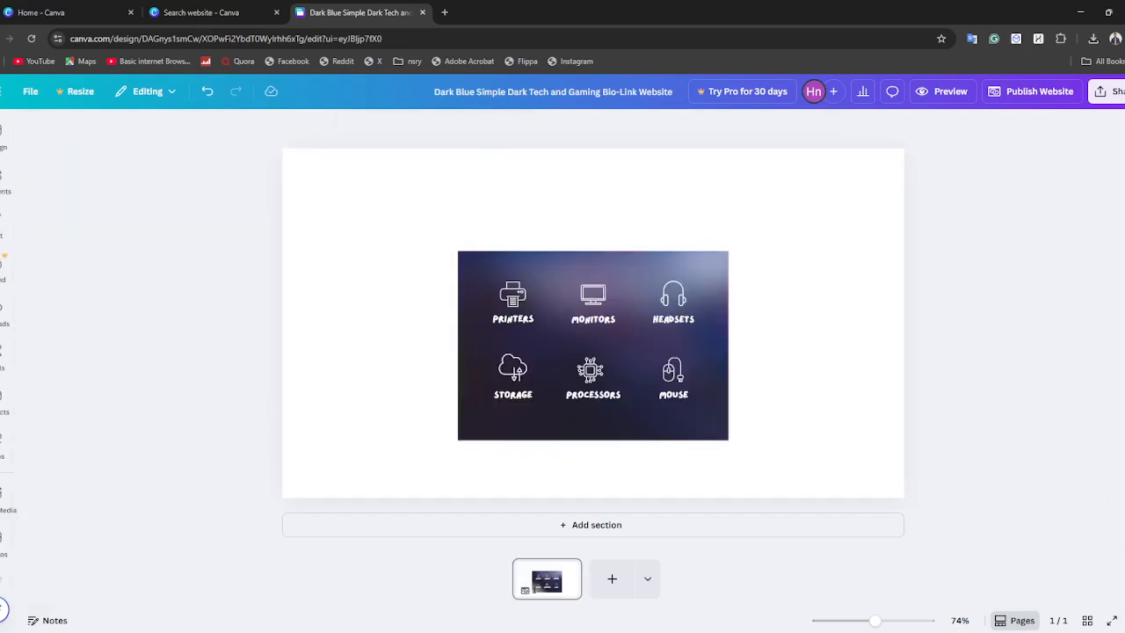
Add the navy star logo and the iridescent abstract image from the uploads to the page.
{"action": "left_click", "coordinate": [5, 312]}
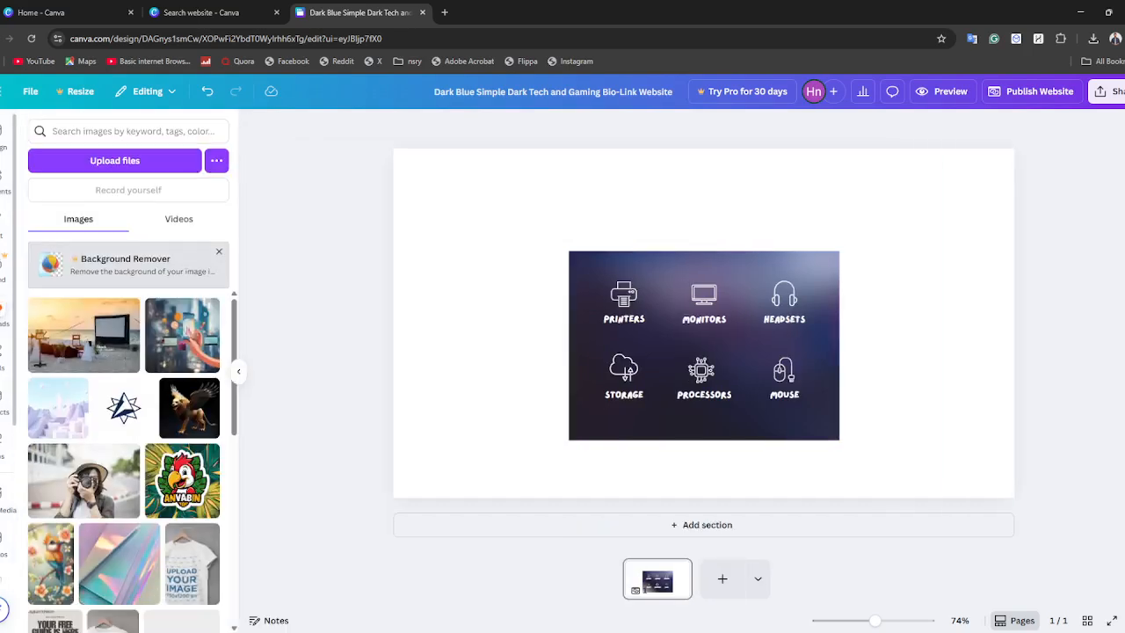
{"action": "left_click", "coordinate": [124, 406]}
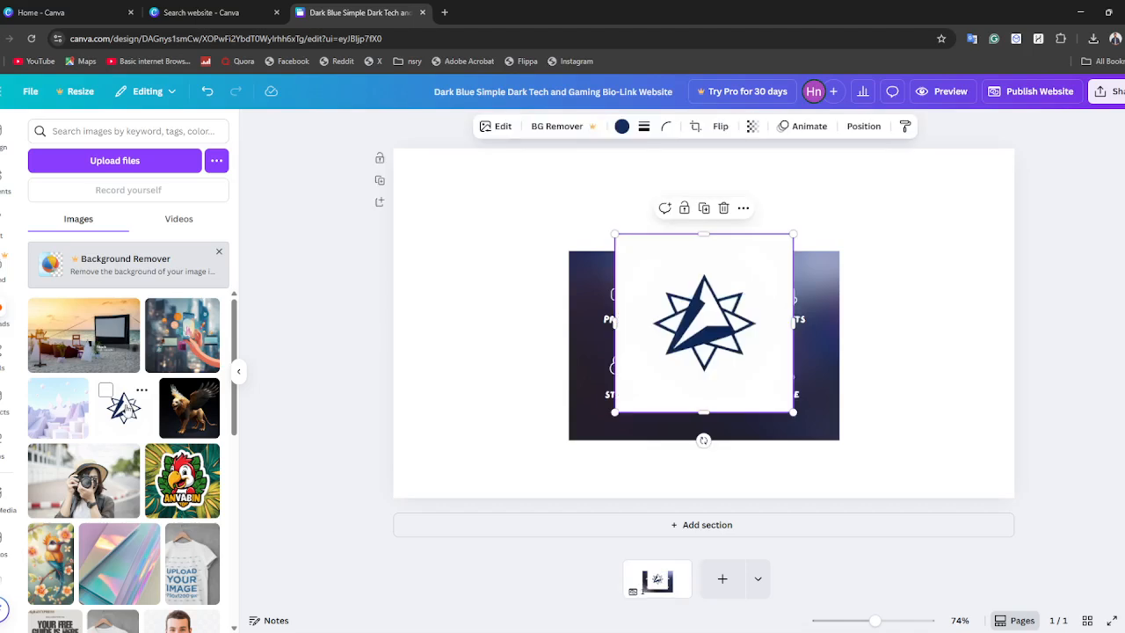
{"action": "left_click", "coordinate": [124, 569]}
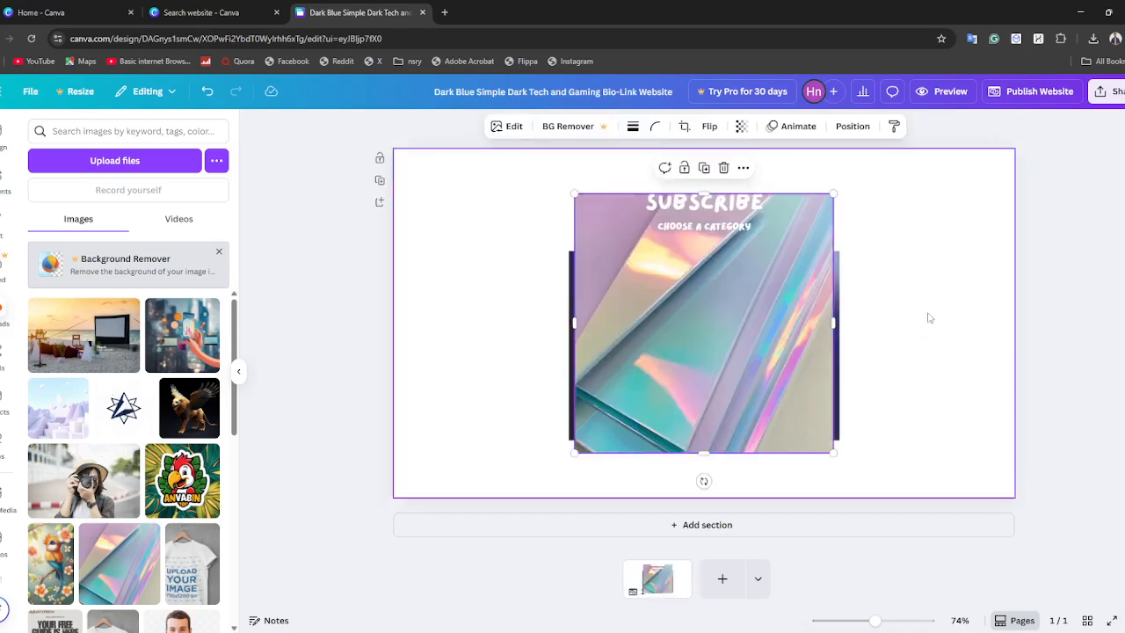
Add the uploaded rainbow seascape photo, move it aside and delete it.
{"action": "scroll", "coordinate": [130, 455], "scroll_direction": "down", "scroll_amount": 10}
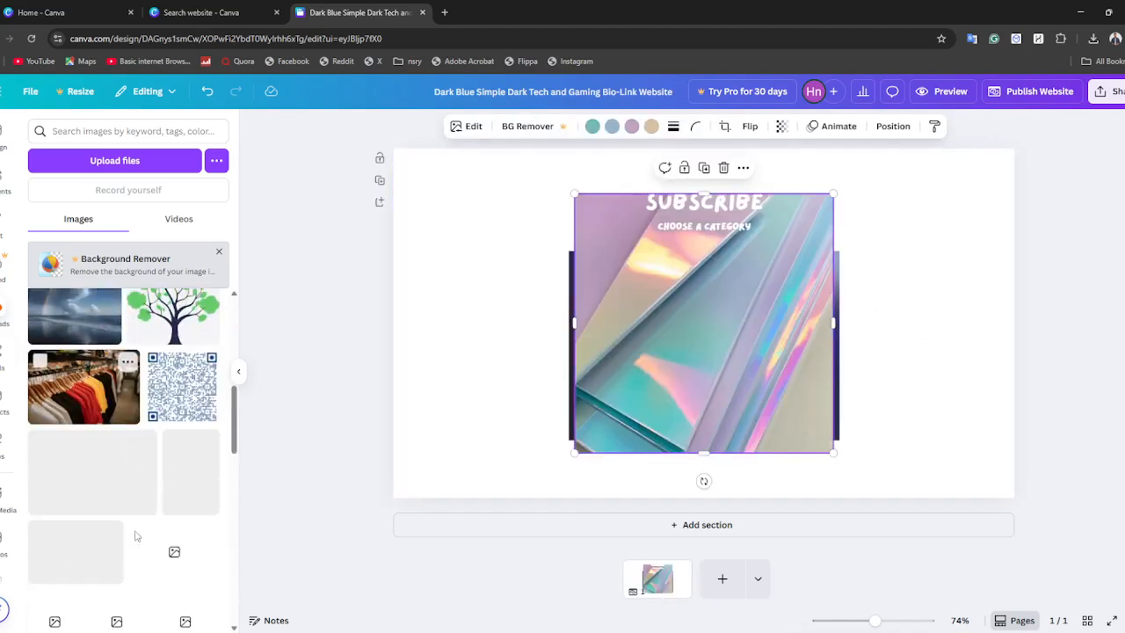
{"action": "left_click", "coordinate": [79, 406]}
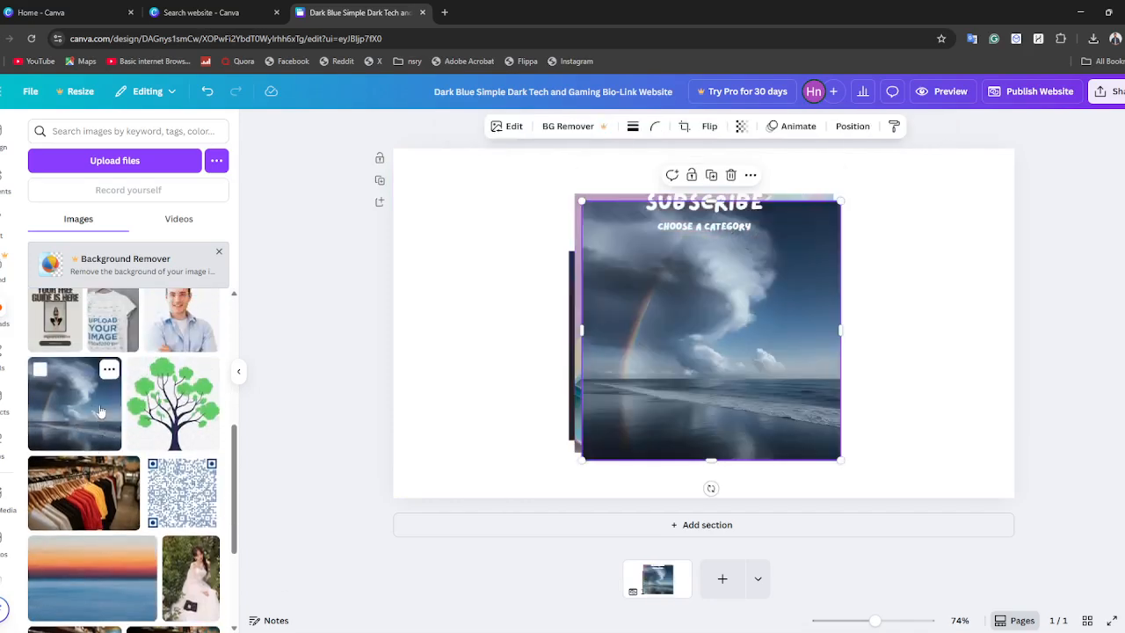
{"action": "left_click_drag", "start_coordinate": [818, 267], "coordinate": [601, 295]}
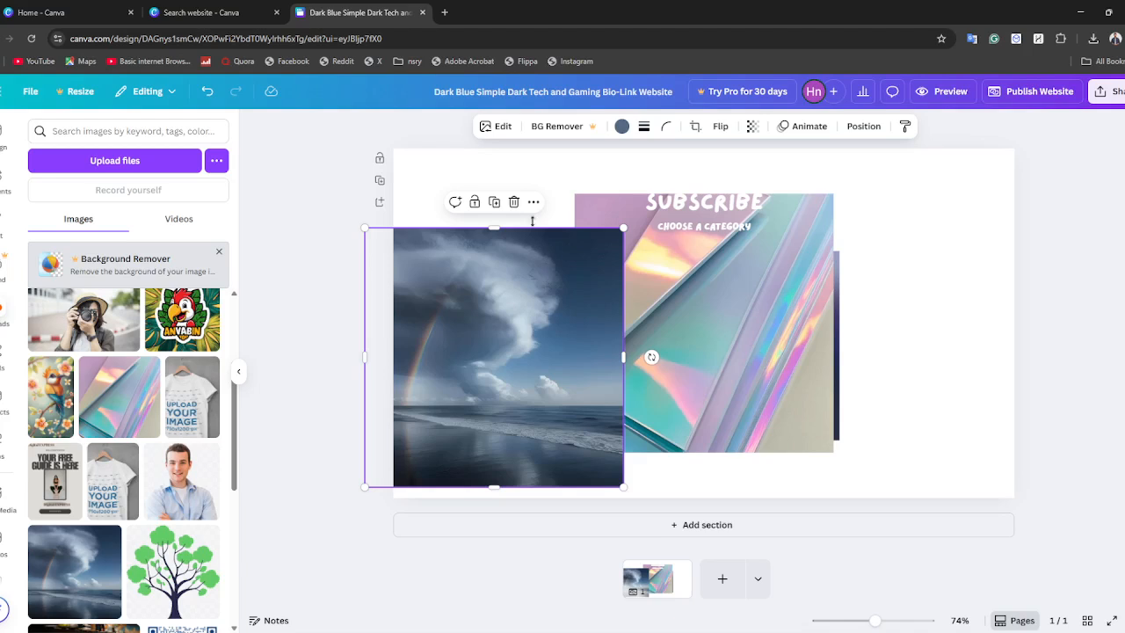
{"action": "left_click", "coordinate": [514, 203]}
Enlarge the iridescent image to cover the whole page and send it to the back layer.
{"action": "left_click_drag", "start_coordinate": [589, 230], "coordinate": [408, 173]}
{"action": "left_click_drag", "start_coordinate": [654, 395], "coordinate": [1050, 607]}
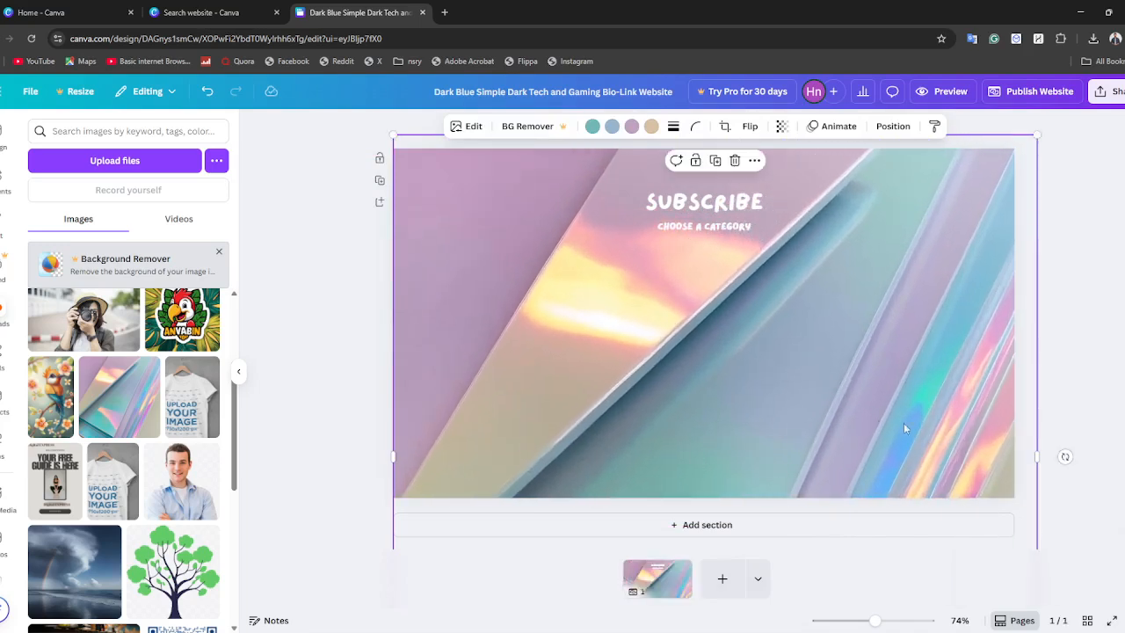
{"action": "right_click", "coordinate": [779, 357]}
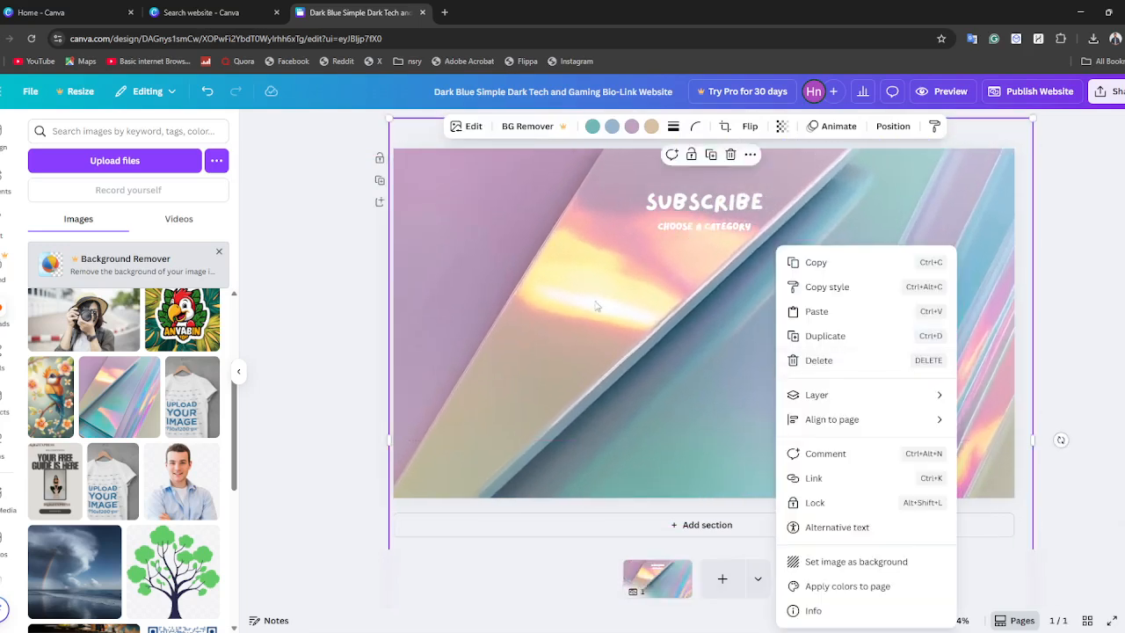
{"action": "right_click", "coordinate": [589, 295]}
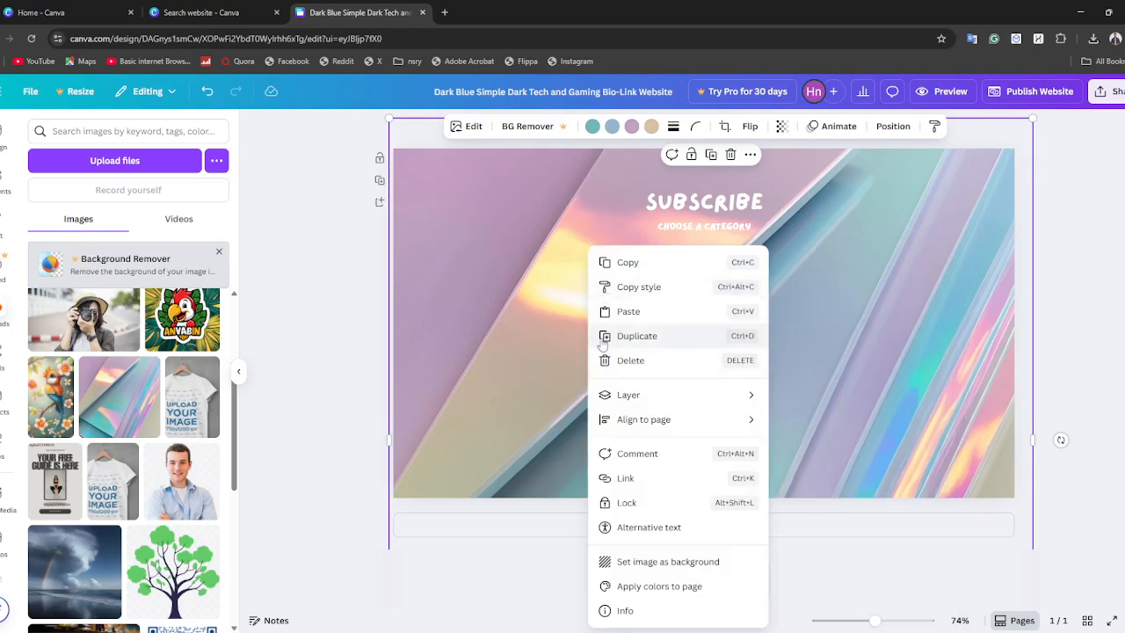
{"action": "mouse_move", "coordinate": [641, 428]}
{"action": "mouse_move", "coordinate": [659, 397]}
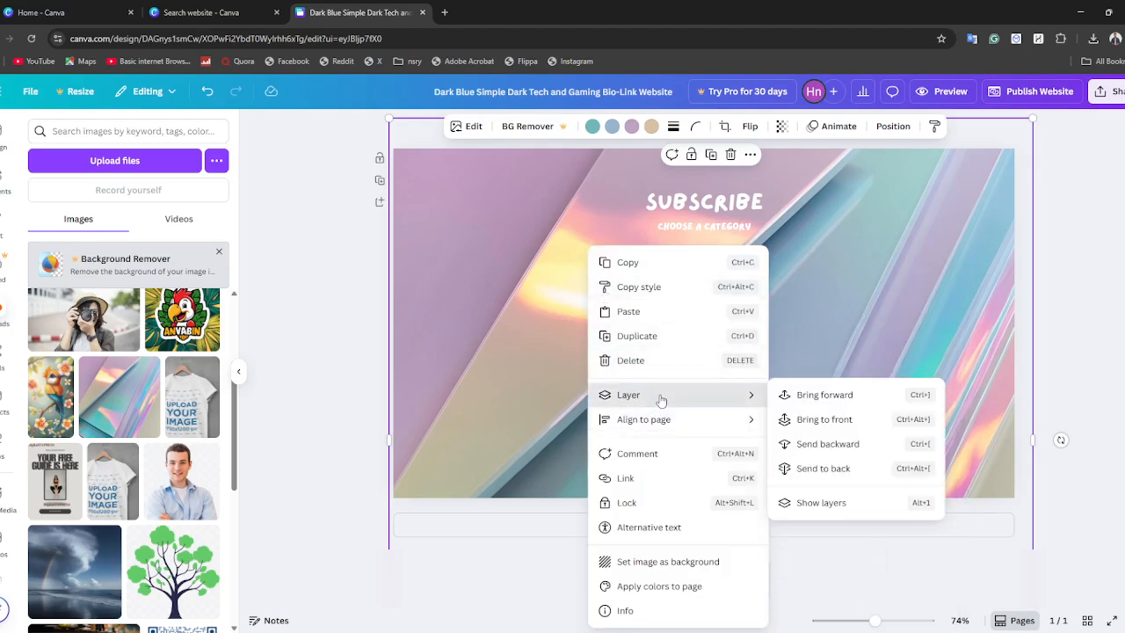
{"action": "left_click", "coordinate": [846, 472]}
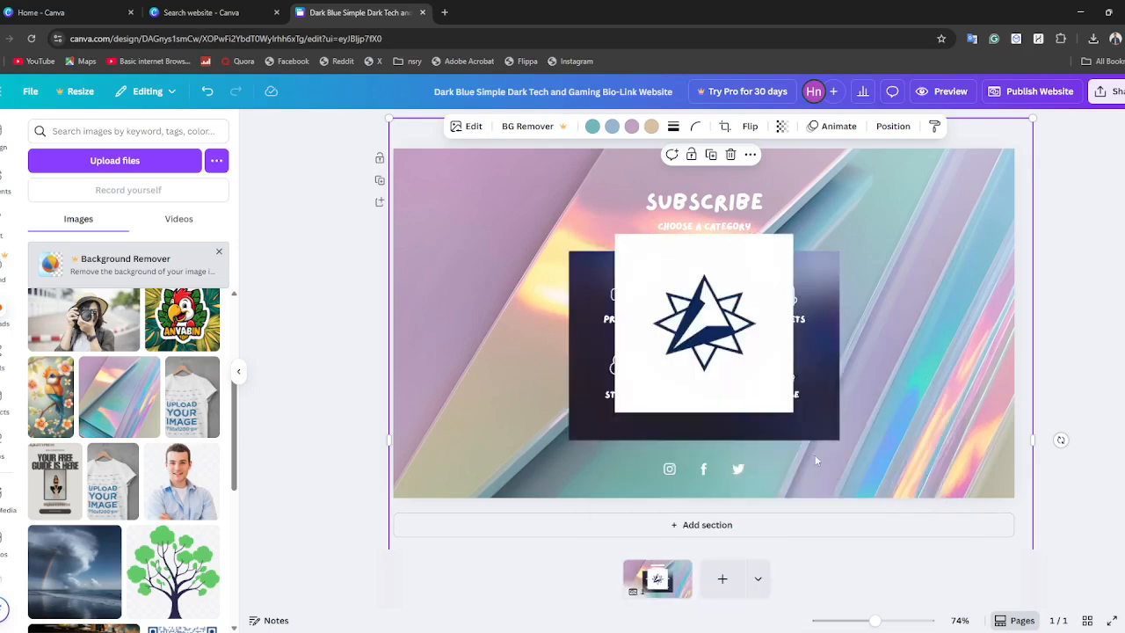
Delete the navy star logo covering the category icons.
{"action": "left_click", "coordinate": [697, 332]}
{"action": "left_click", "coordinate": [724, 209]}
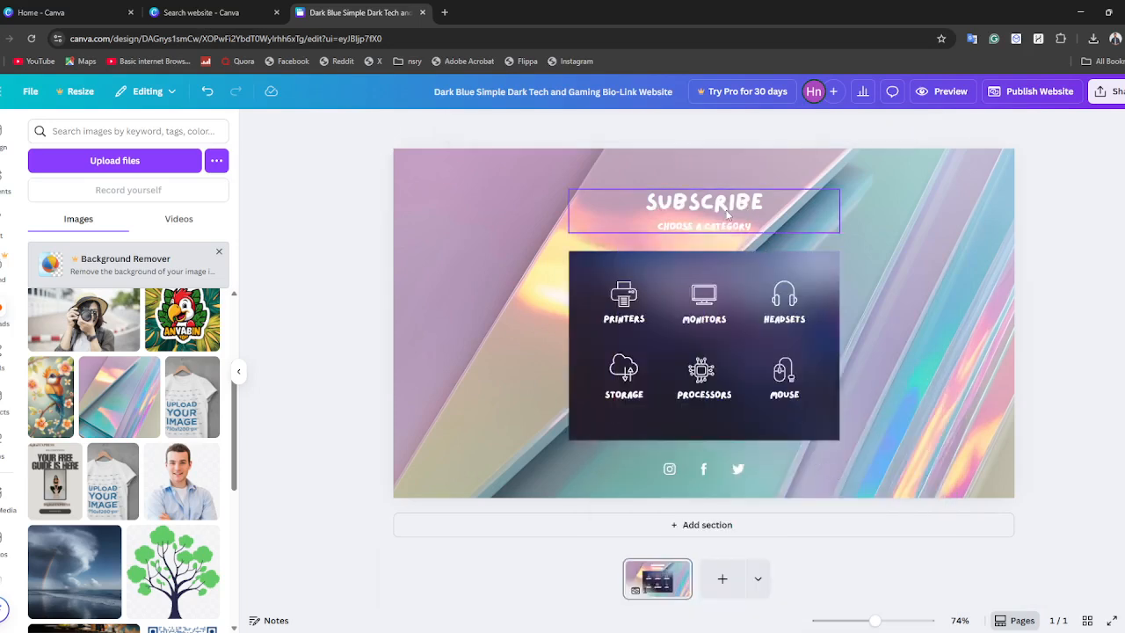
Change the color of the "Choose a category" subheading to dark blue from the default solid colors.
{"action": "left_click", "coordinate": [716, 217]}
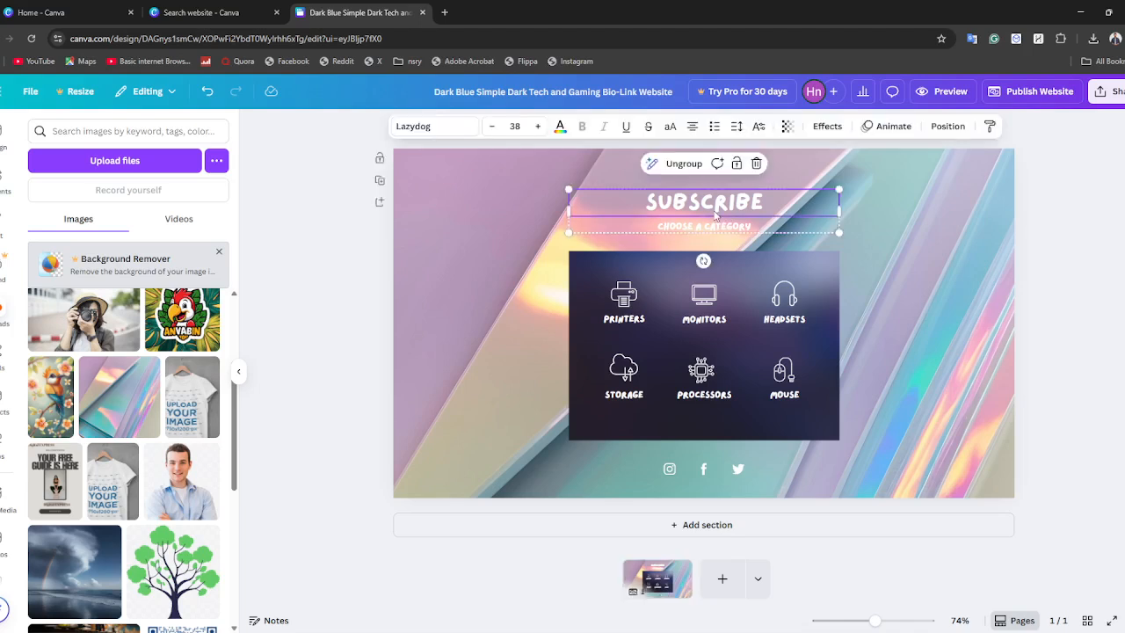
{"action": "double_click", "coordinate": [703, 226]}
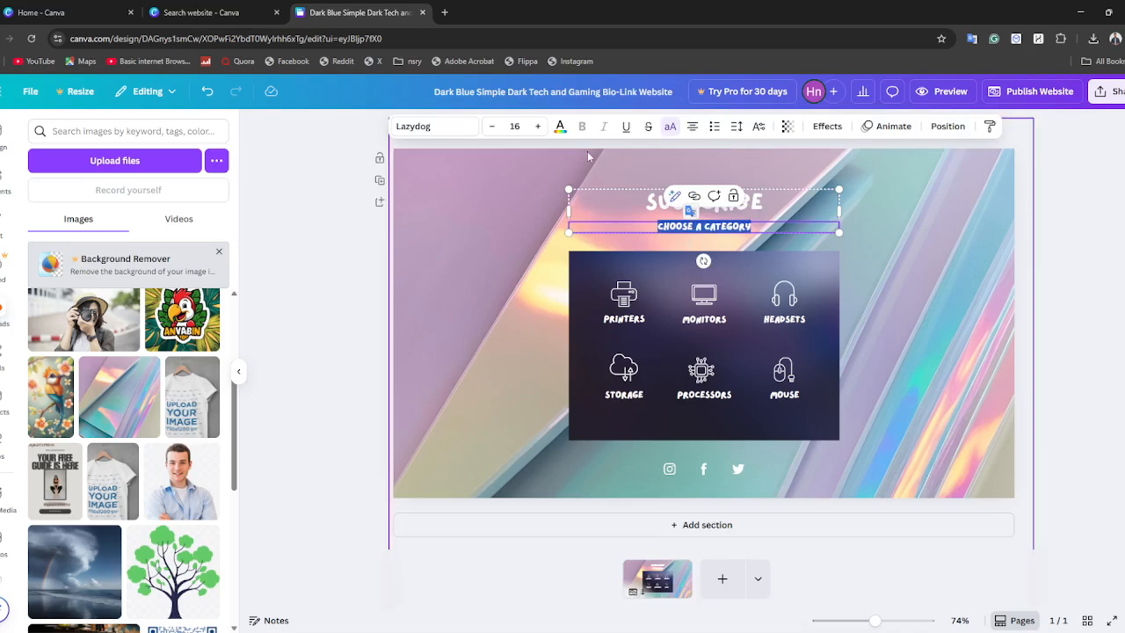
{"action": "left_click", "coordinate": [560, 126]}
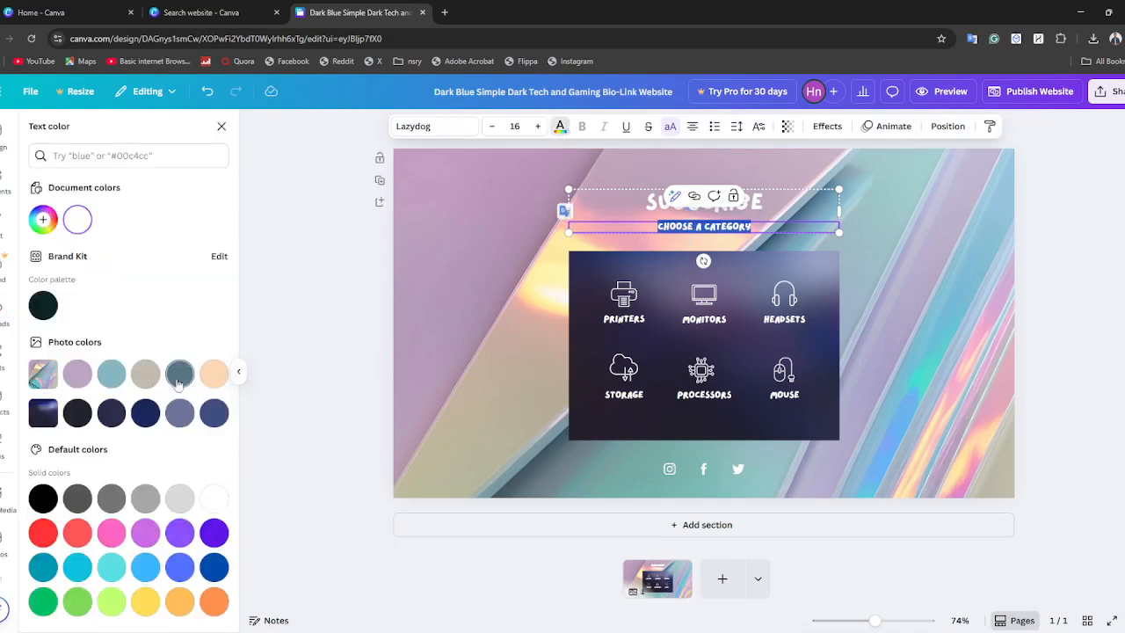
{"action": "left_click", "coordinate": [213, 567]}
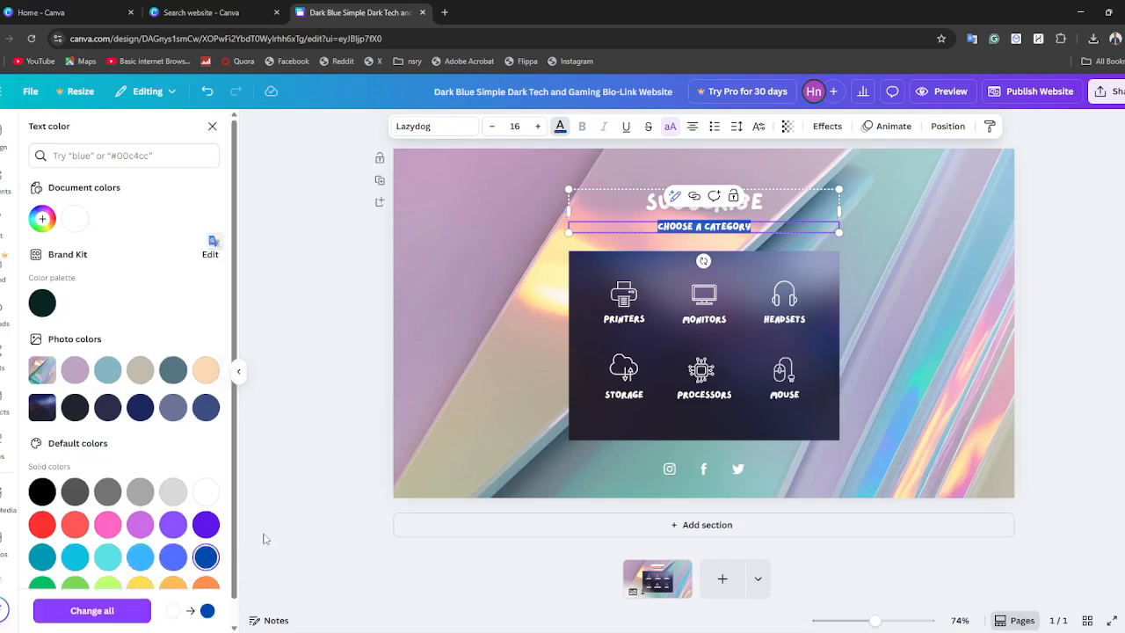
{"action": "left_click", "coordinate": [212, 126]}
{"action": "left_click", "coordinate": [1037, 243]}
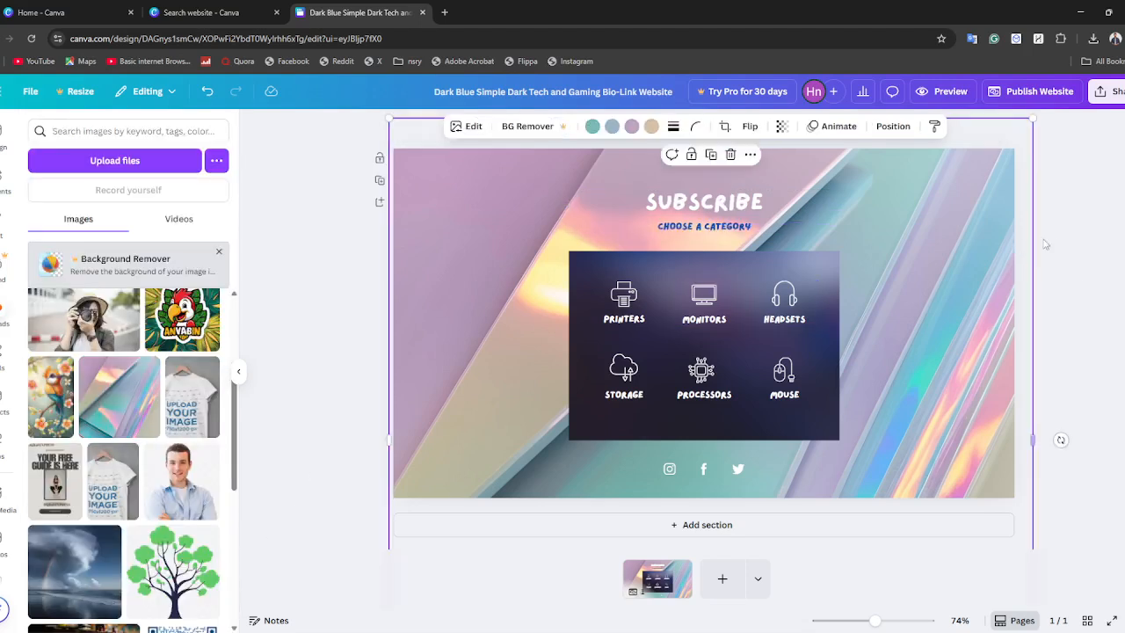
Search the elements library for "Monitor" and limit the results to graphics.
{"action": "left_click", "coordinate": [704, 313]}
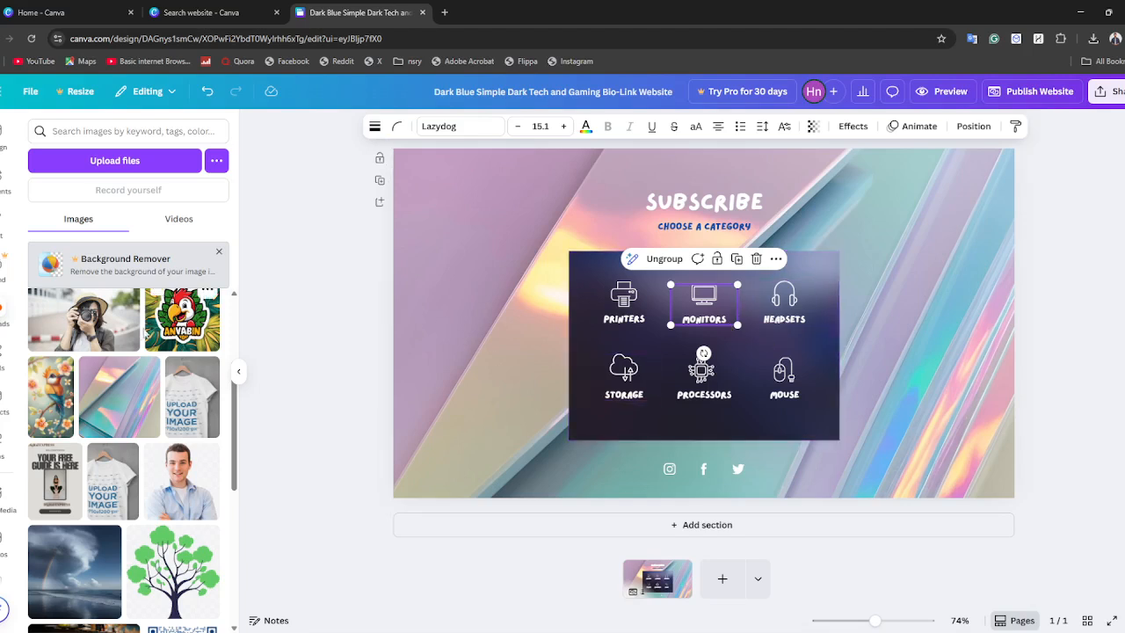
{"action": "left_click", "coordinate": [5, 181]}
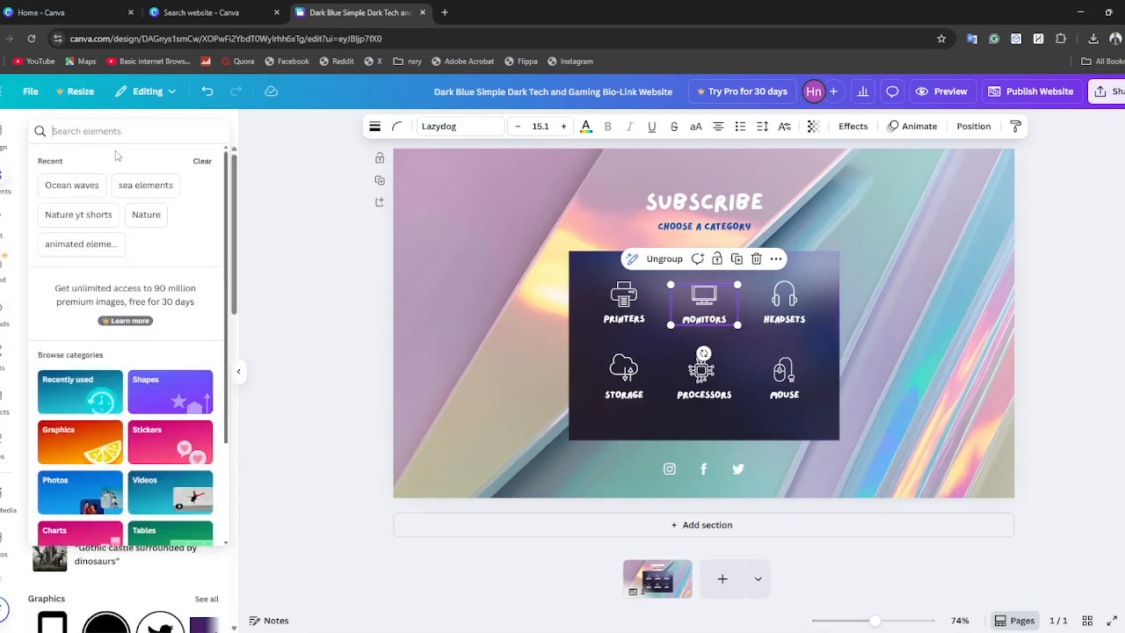
{"action": "type", "text": "M"}
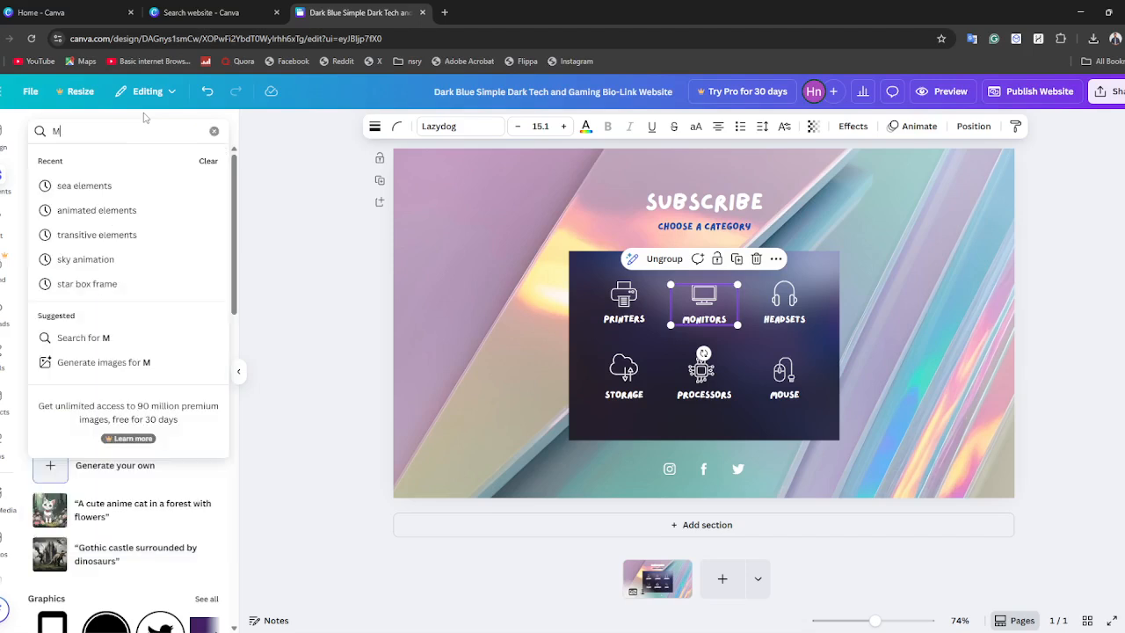
{"action": "type", "text": "onitor"}
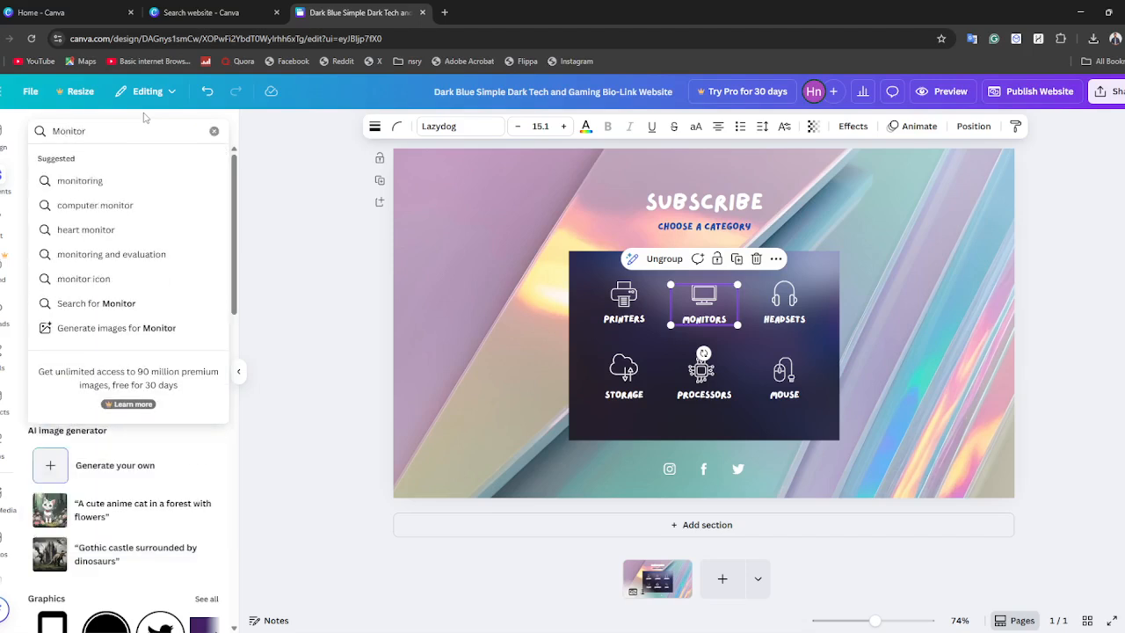
{"action": "key", "text": "Return"}
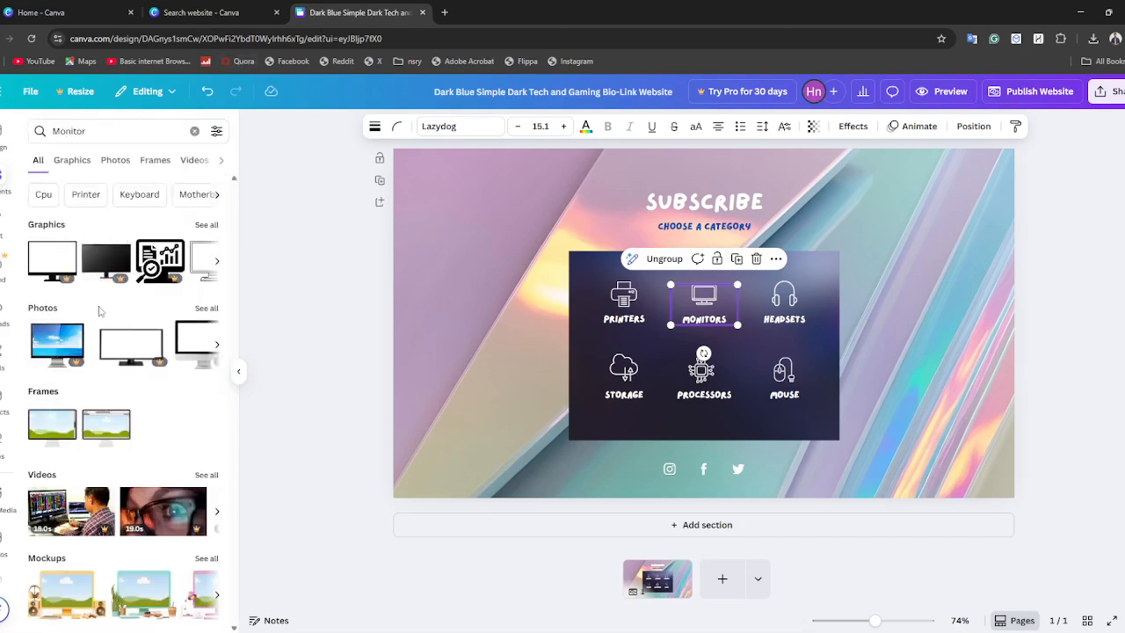
{"action": "left_click", "coordinate": [73, 159]}
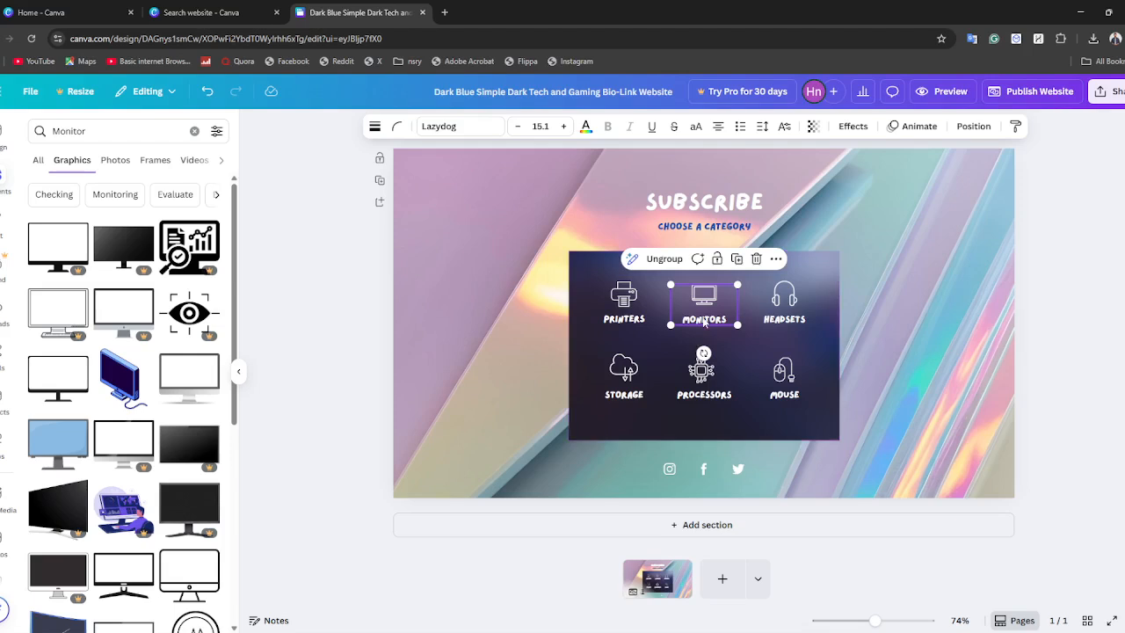
Fill the dark photo grid behind the category icons with the gray desktop monitor graphic and shift the grid slightly left.
{"action": "left_click", "coordinate": [181, 390]}
{"action": "left_click_drag", "start_coordinate": [694, 317], "coordinate": [694, 340]}
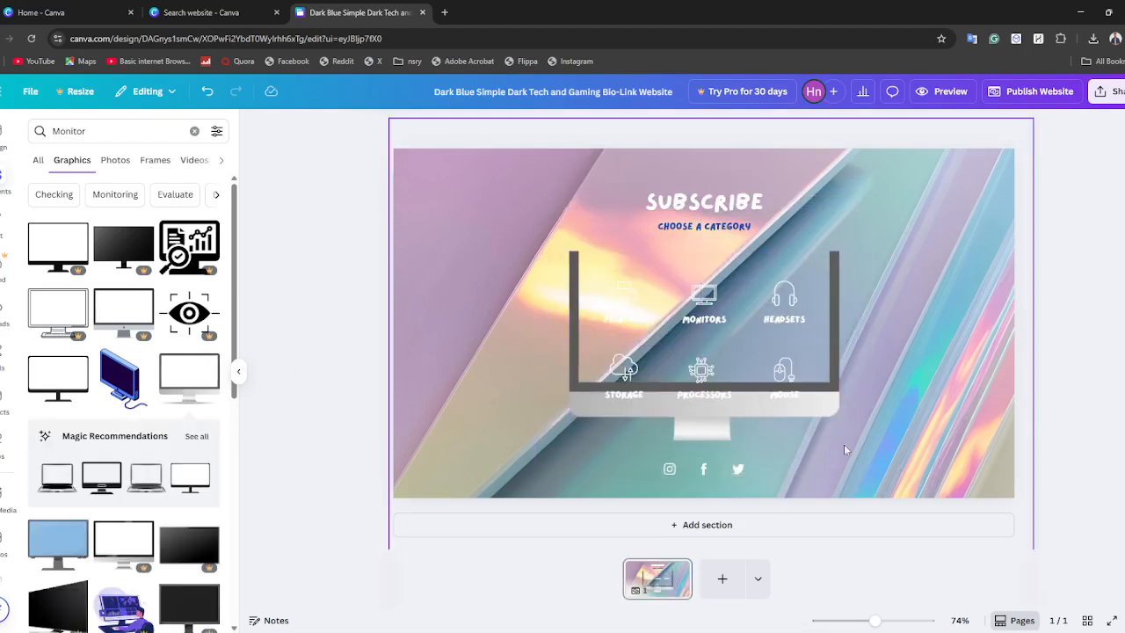
{"action": "left_click_drag", "start_coordinate": [737, 414], "coordinate": [708, 406]}
Detach the gray monitor graphic from the grid, move it aside and delete it.
{"action": "right_click", "coordinate": [707, 406]}
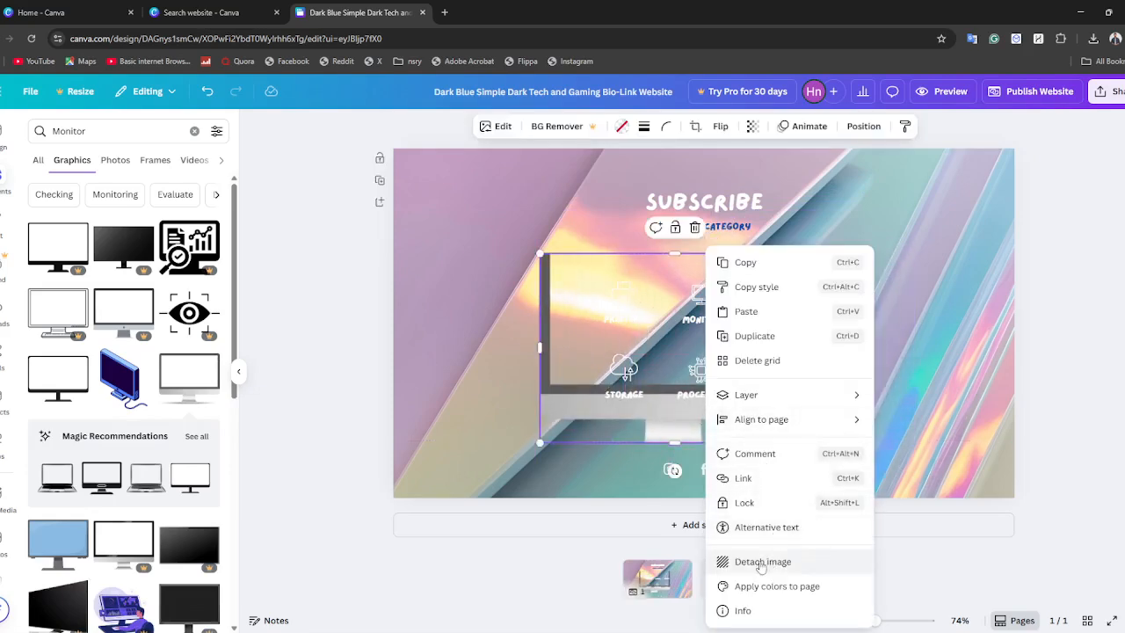
{"action": "left_click", "coordinate": [762, 558]}
{"action": "left_click_drag", "start_coordinate": [793, 221], "coordinate": [934, 237]}
{"action": "left_click", "coordinate": [880, 168]}
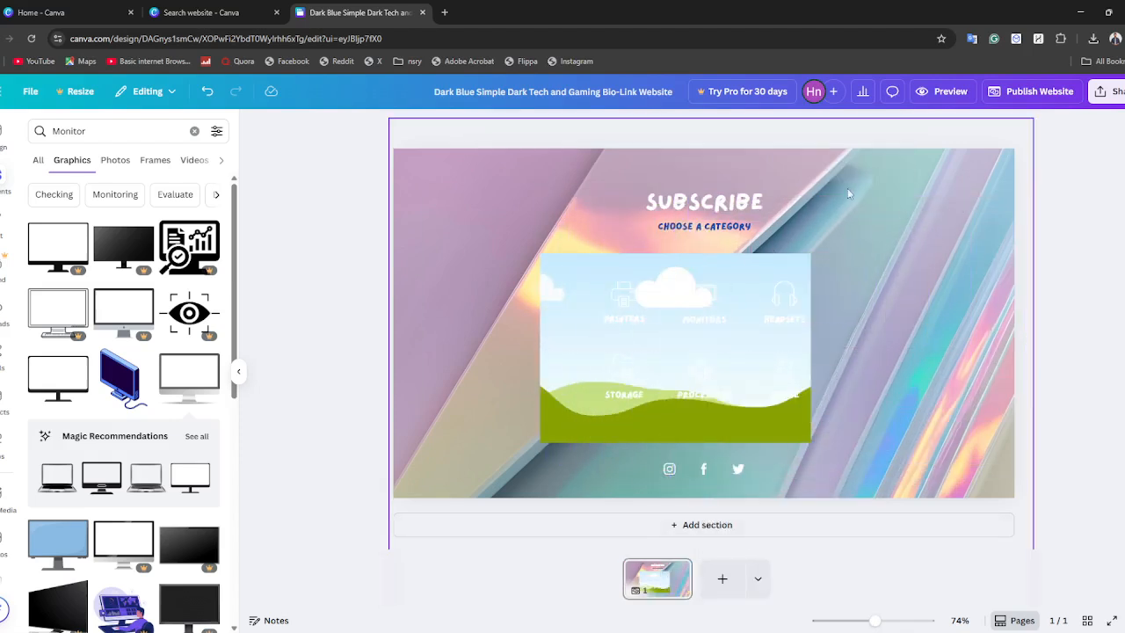
Add the blue-green computer monitor graphic, enlarge it slightly and align it with the upper-left corner of the empty grid.
{"action": "scroll", "coordinate": [154, 459], "scroll_direction": "down", "scroll_amount": 3}
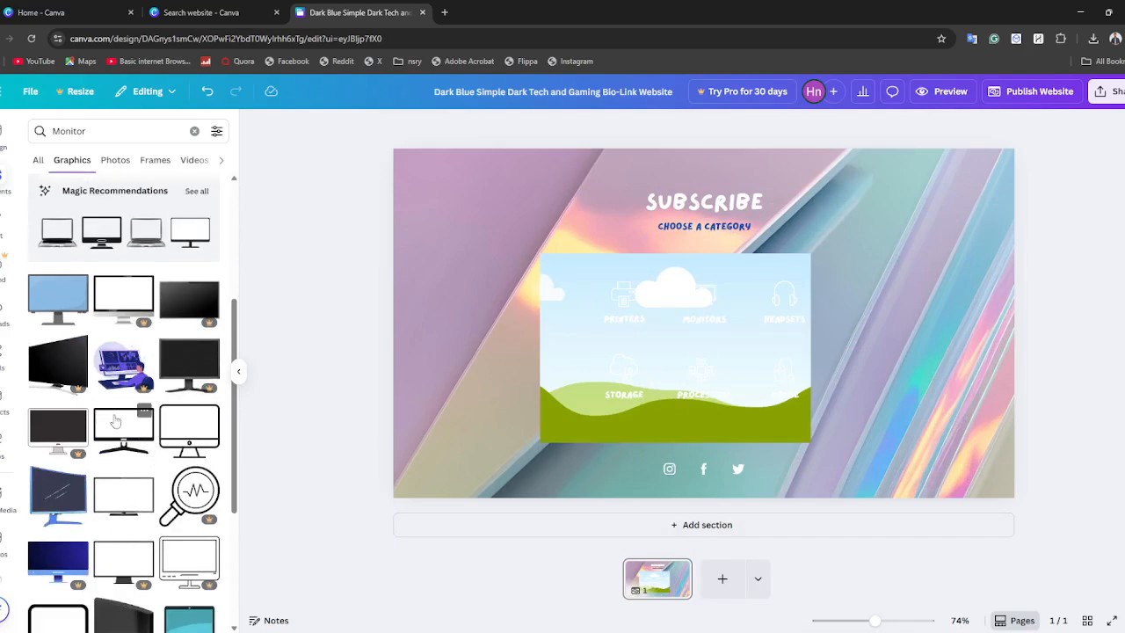
{"action": "scroll", "coordinate": [183, 535], "scroll_direction": "down", "scroll_amount": 4}
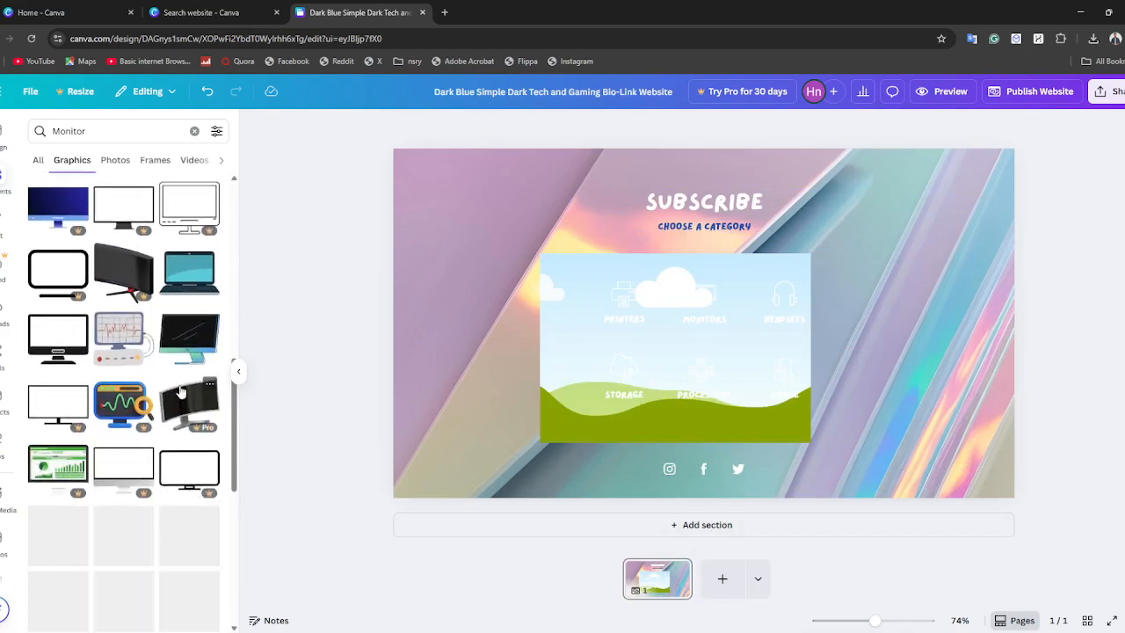
{"action": "left_click", "coordinate": [187, 338]}
{"action": "left_click_drag", "start_coordinate": [736, 322], "coordinate": [667, 362]}
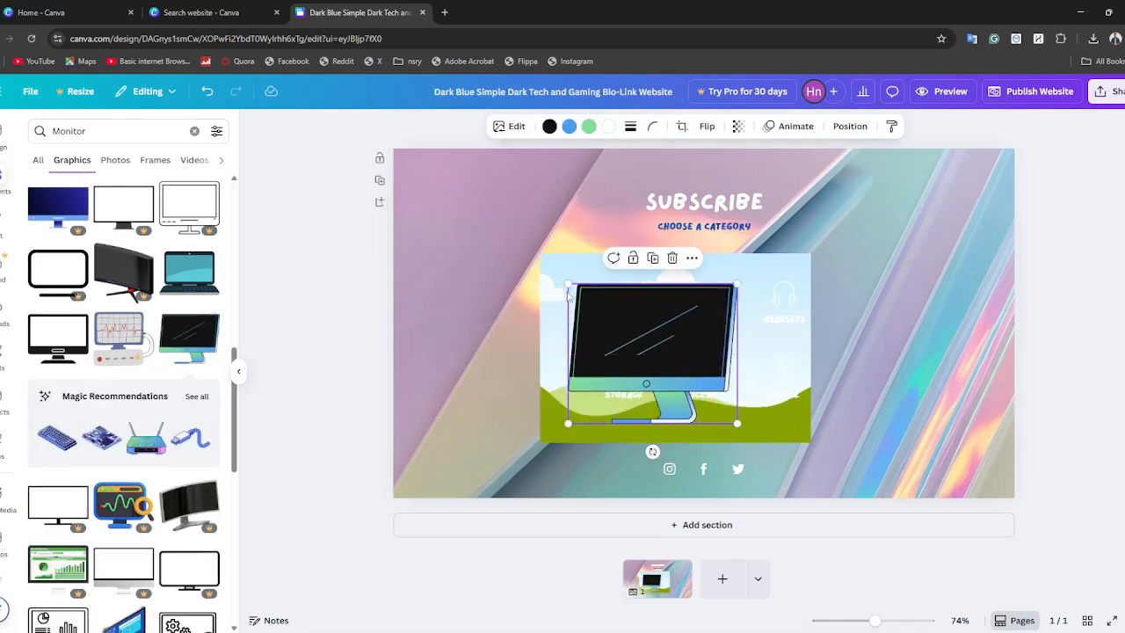
{"action": "left_click_drag", "start_coordinate": [569, 283], "coordinate": [545, 261]}
{"action": "mouse_move", "coordinate": [595, 306]}
{"action": "left_mouse_down"}
{"action": "mouse_move", "coordinate": [607, 337]}
{"action": "mouse_move", "coordinate": [598, 305]}
{"action": "left_mouse_up"}
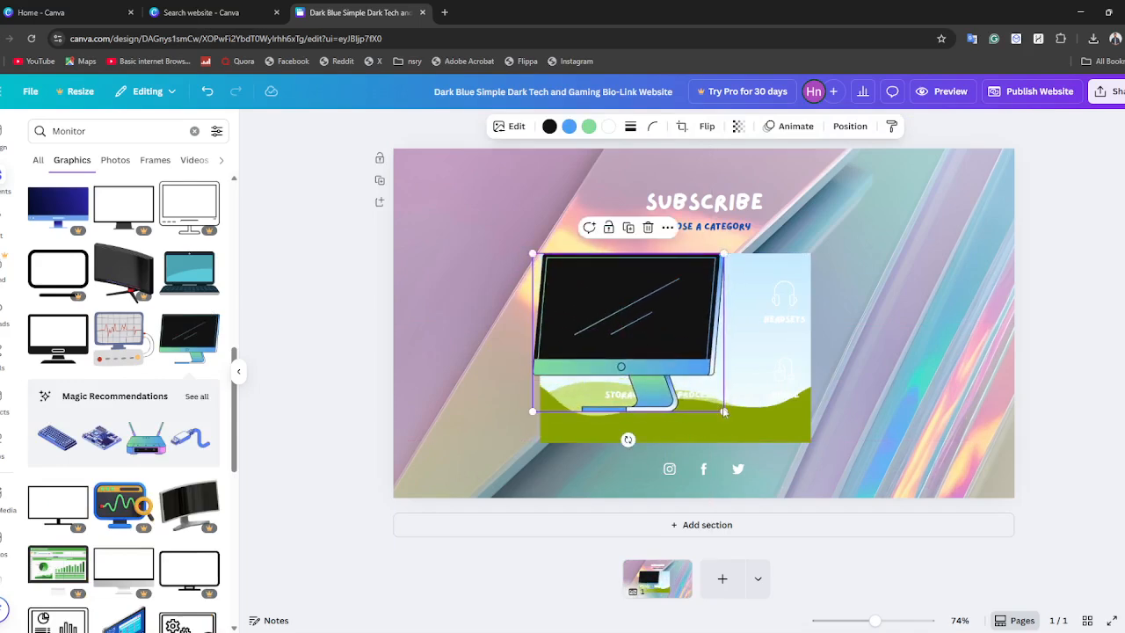
Resize the blue-green monitor to roughly cover the empty grid, moving both toward the right side of the page.
{"action": "left_click_drag", "start_coordinate": [725, 413], "coordinate": [883, 488]}
{"action": "left_click_drag", "start_coordinate": [689, 380], "coordinate": [505, 336]}
{"action": "left_click_drag", "start_coordinate": [793, 430], "coordinate": [918, 437]}
{"action": "left_click_drag", "start_coordinate": [500, 290], "coordinate": [846, 334]}
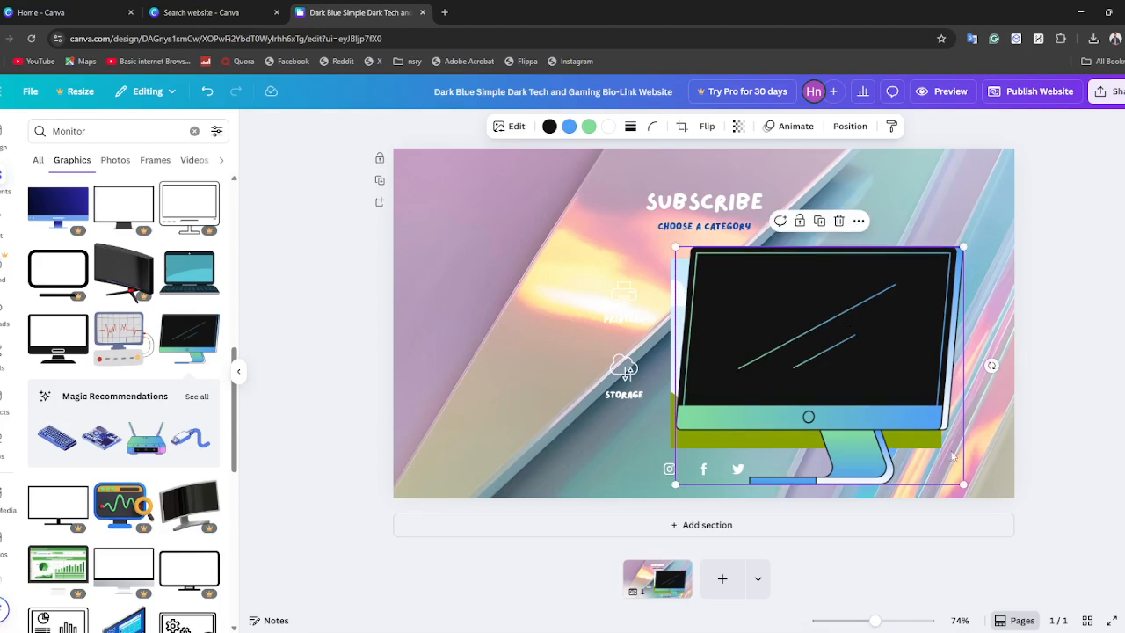
{"action": "left_click_drag", "start_coordinate": [964, 483], "coordinate": [918, 439]}
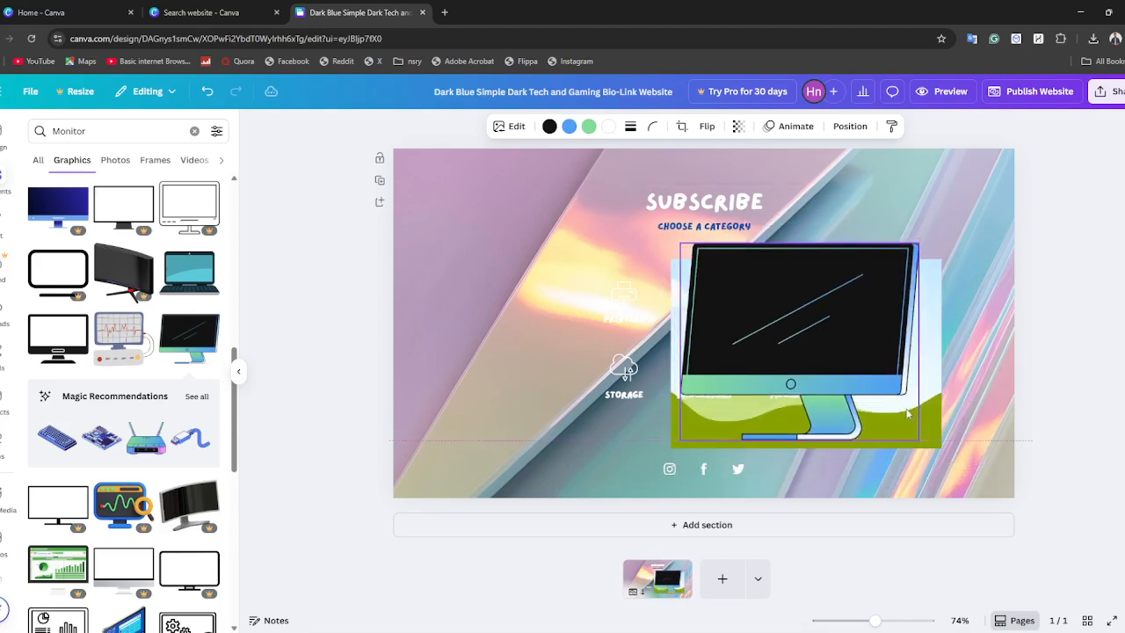
Move the blue-green monitor off the grid, shift the grid back behind the category icons and delete the monitor.
{"action": "left_click_drag", "start_coordinate": [857, 352], "coordinate": [585, 281]}
{"action": "left_click_drag", "start_coordinate": [905, 311], "coordinate": [809, 312]}
{"action": "left_click", "coordinate": [597, 203]}
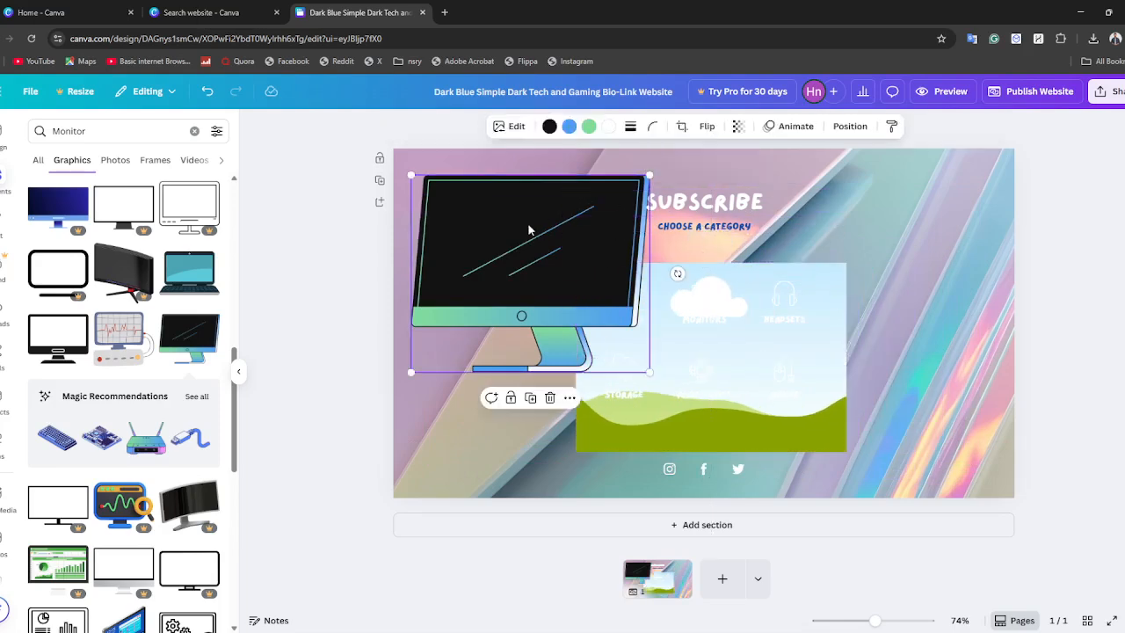
{"action": "left_click_drag", "start_coordinate": [557, 303], "coordinate": [563, 389]}
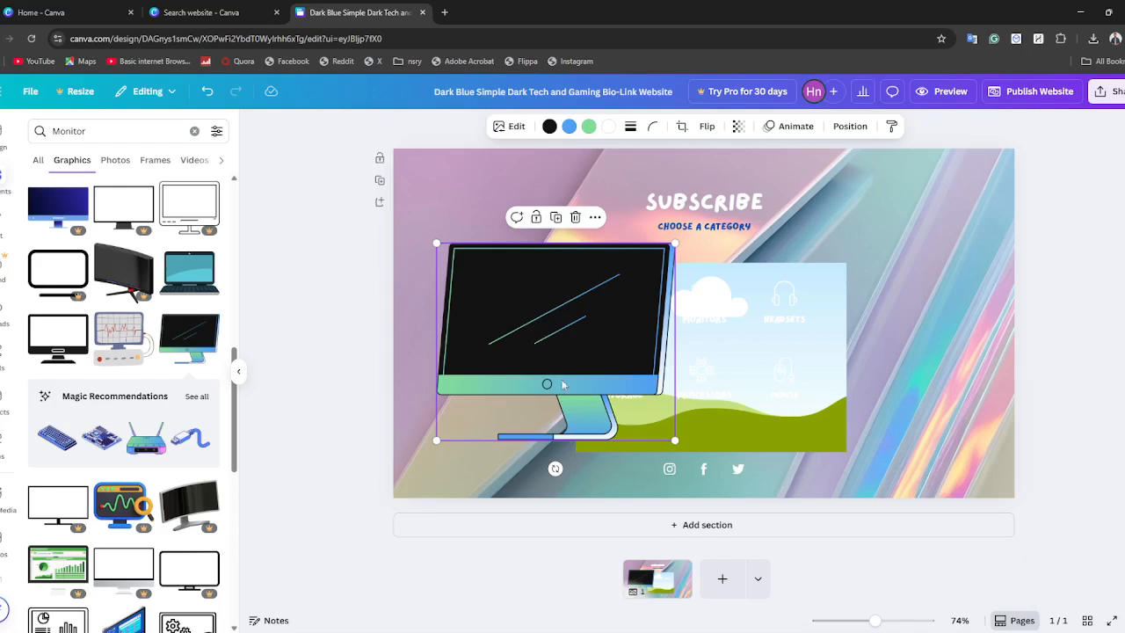
{"action": "left_click", "coordinate": [577, 218]}
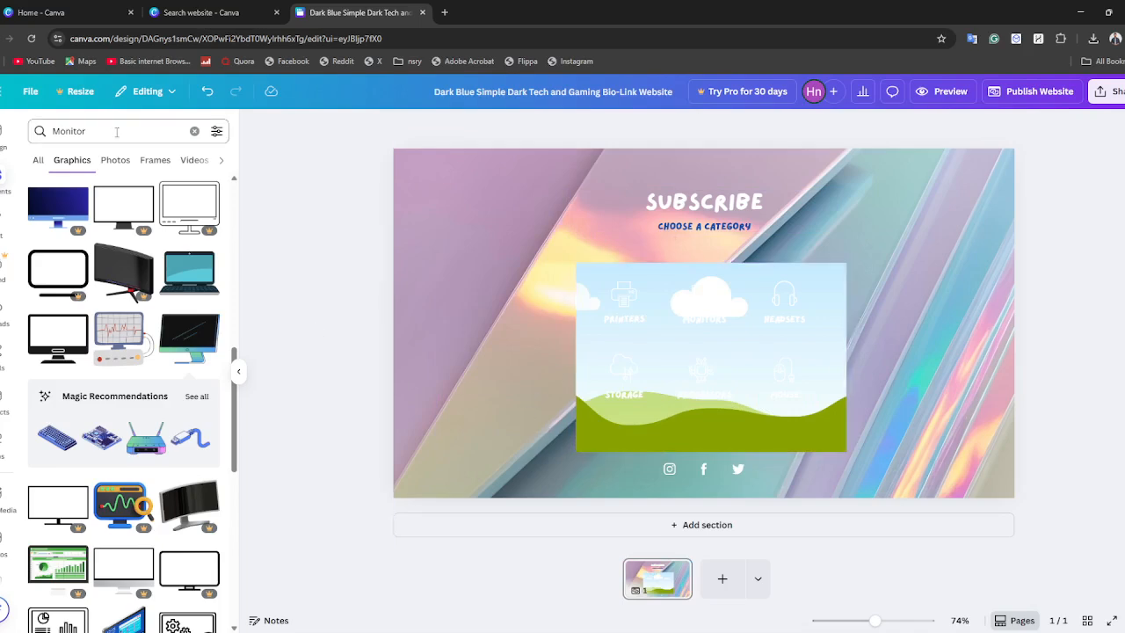
Extend the elements search to "Monitor frame" and run it.
{"action": "left_click", "coordinate": [88, 124]}
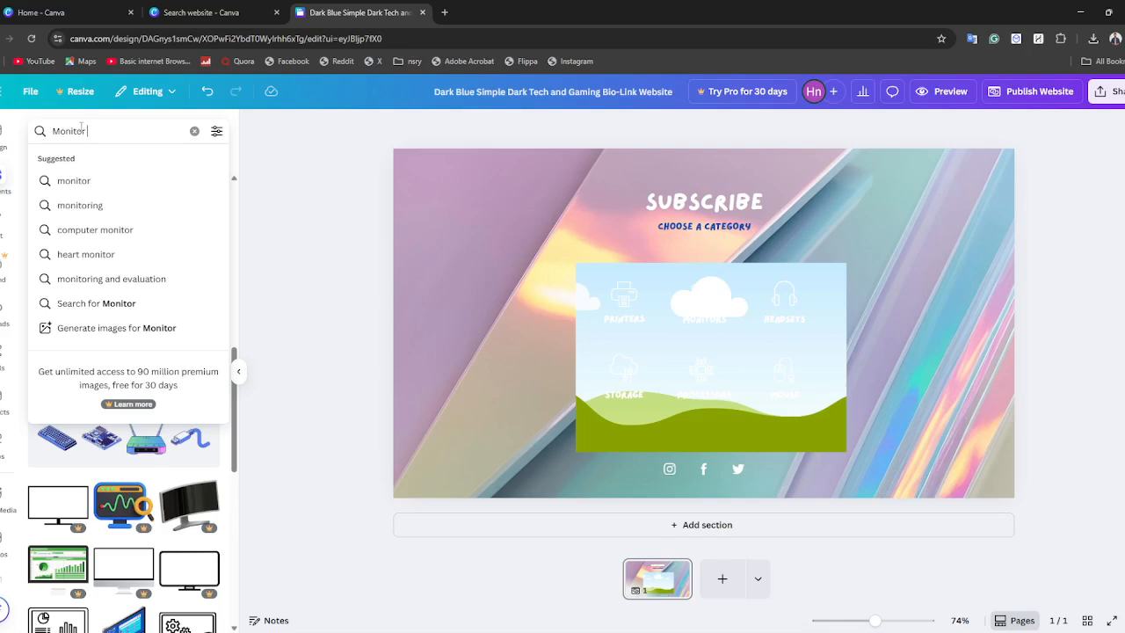
{"action": "type", "text": "frame"}
{"action": "key", "text": "Return"}
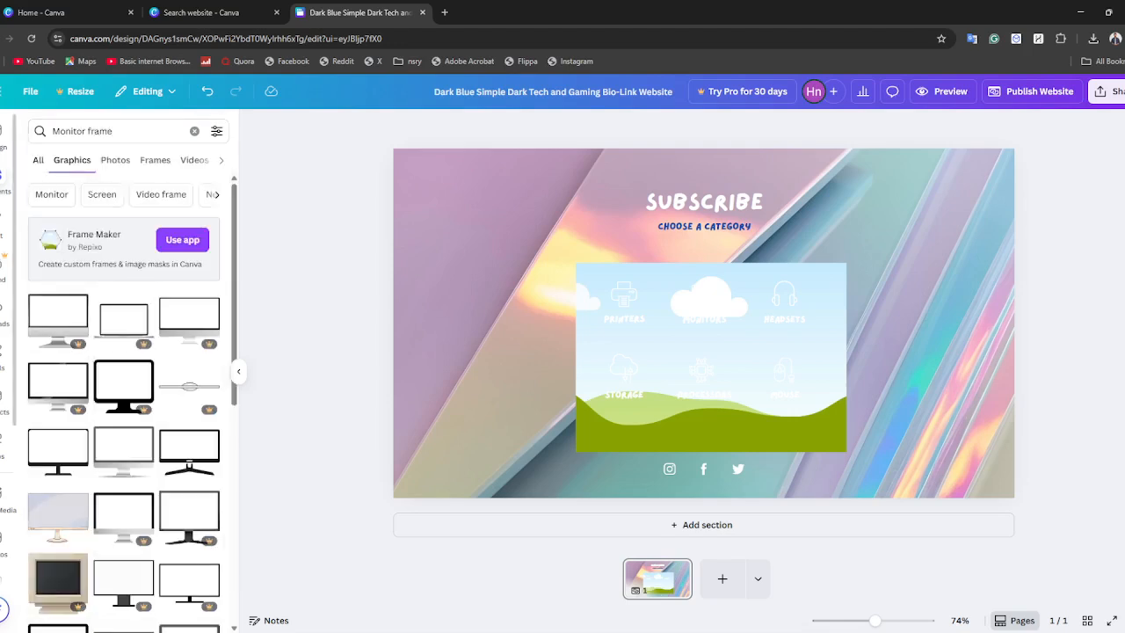
Delete the empty landscape grid behind the category icons.
{"action": "left_click", "coordinate": [791, 439]}
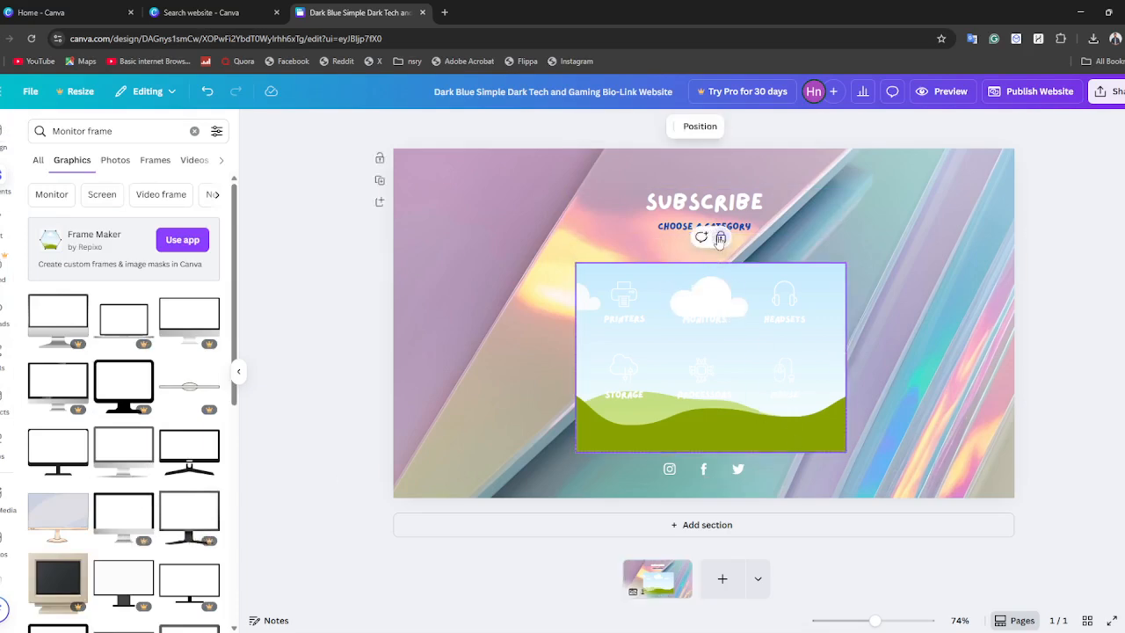
{"action": "right_click", "coordinate": [747, 433]}
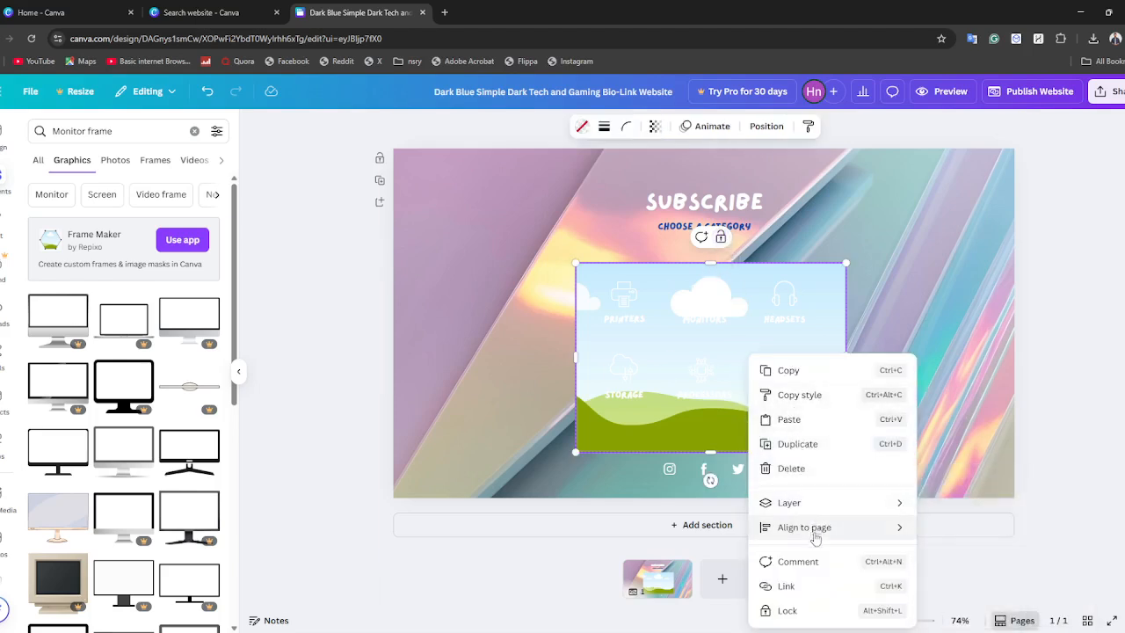
{"action": "left_click", "coordinate": [796, 468]}
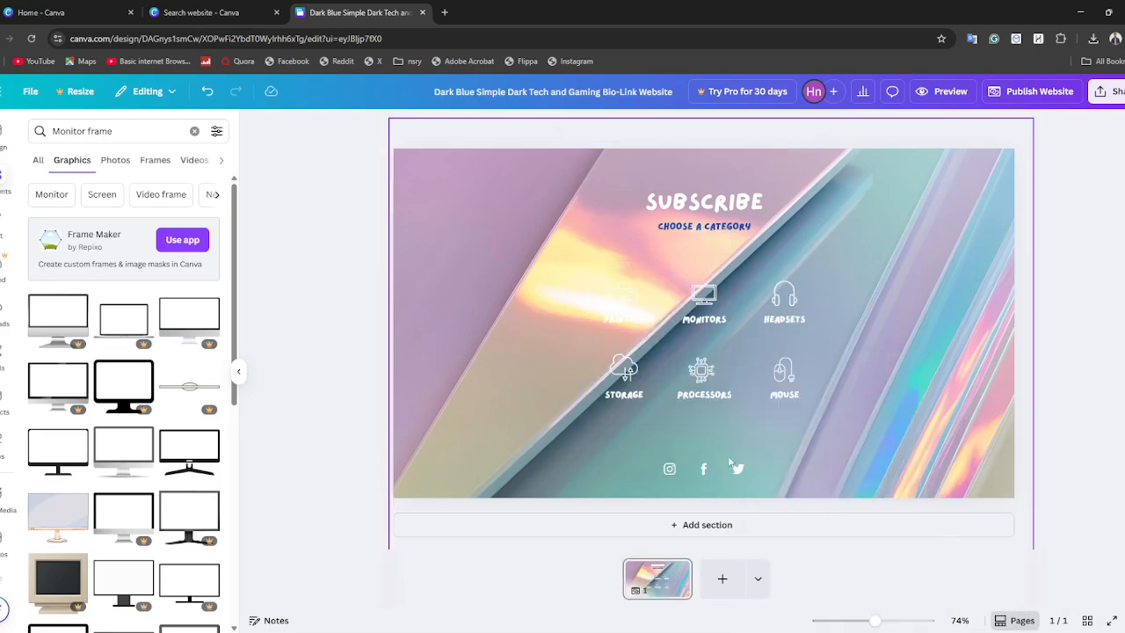
Add the black monitor graphic with the V-shaped stand, move it over the category icons and enlarge it to surround them.
{"action": "left_click", "coordinate": [191, 458]}
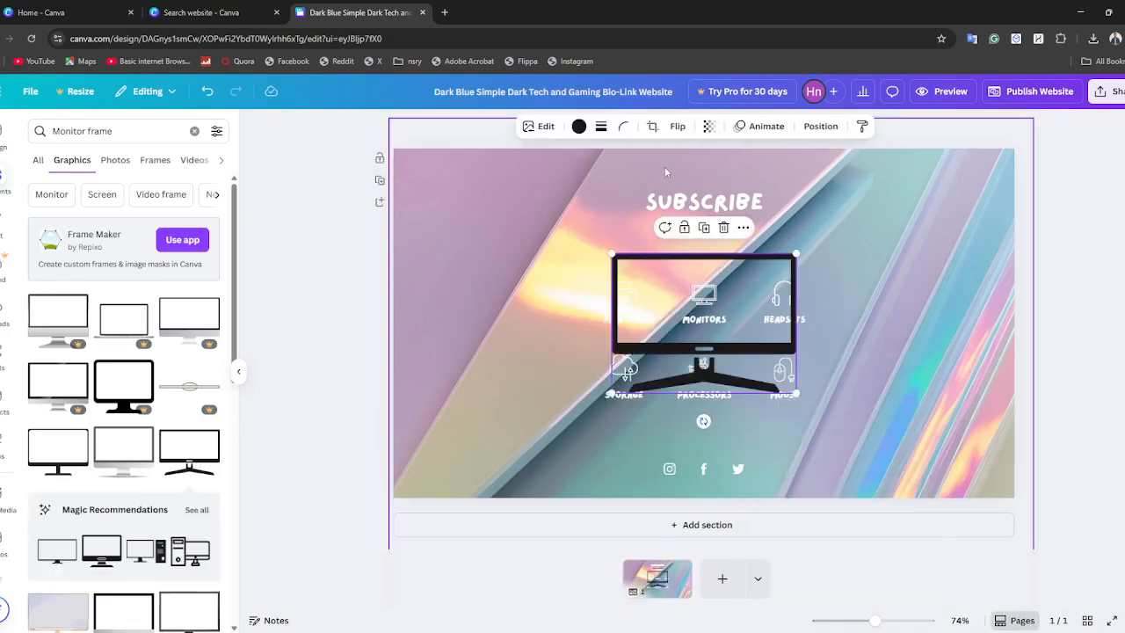
{"action": "left_click_drag", "start_coordinate": [642, 273], "coordinate": [615, 290]}
{"action": "left_click_drag", "start_coordinate": [766, 408], "coordinate": [850, 432]}
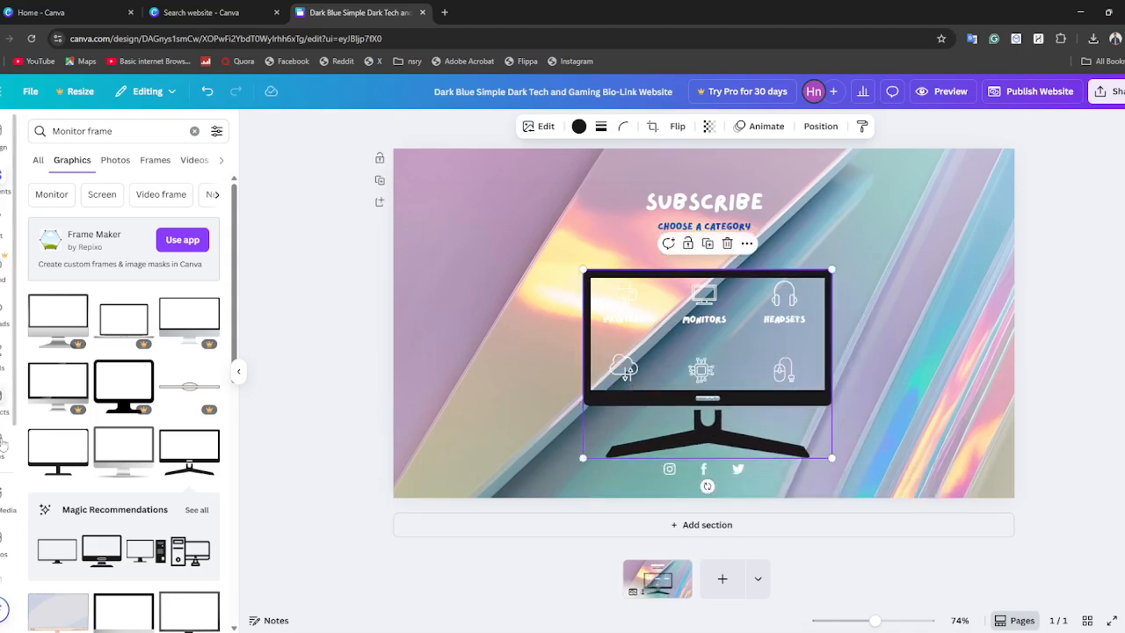
Try to place the uploaded iridescent image inside the black monitor's screen.
{"action": "scroll", "coordinate": [92, 355], "scroll_direction": "down", "scroll_amount": 2}
{"action": "scroll", "coordinate": [92, 355], "scroll_direction": "up", "scroll_amount": 3}
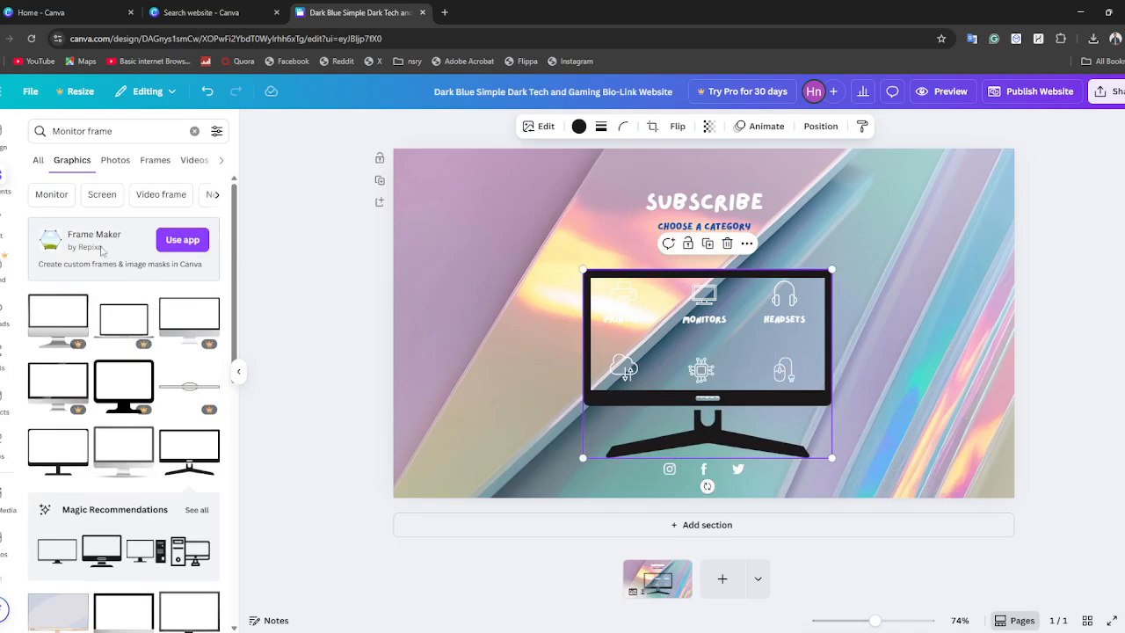
{"action": "left_click", "coordinate": [1, 352]}
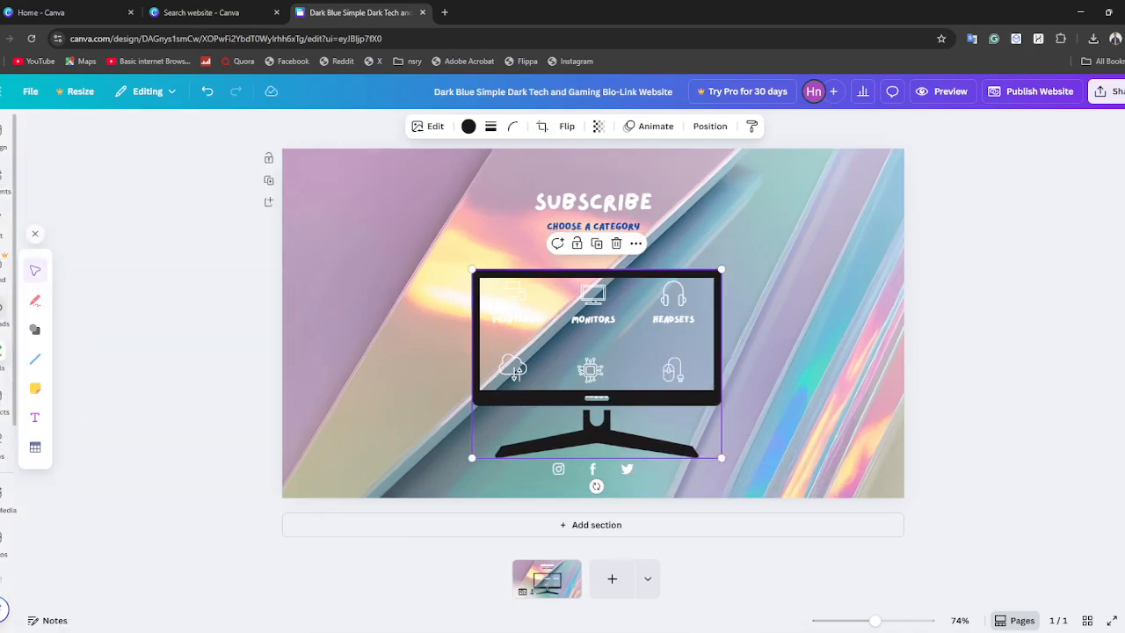
{"action": "left_click", "coordinate": [2, 320]}
{"action": "left_click_drag", "start_coordinate": [119, 396], "coordinate": [618, 303]}
{"action": "left_click", "coordinate": [708, 229]}
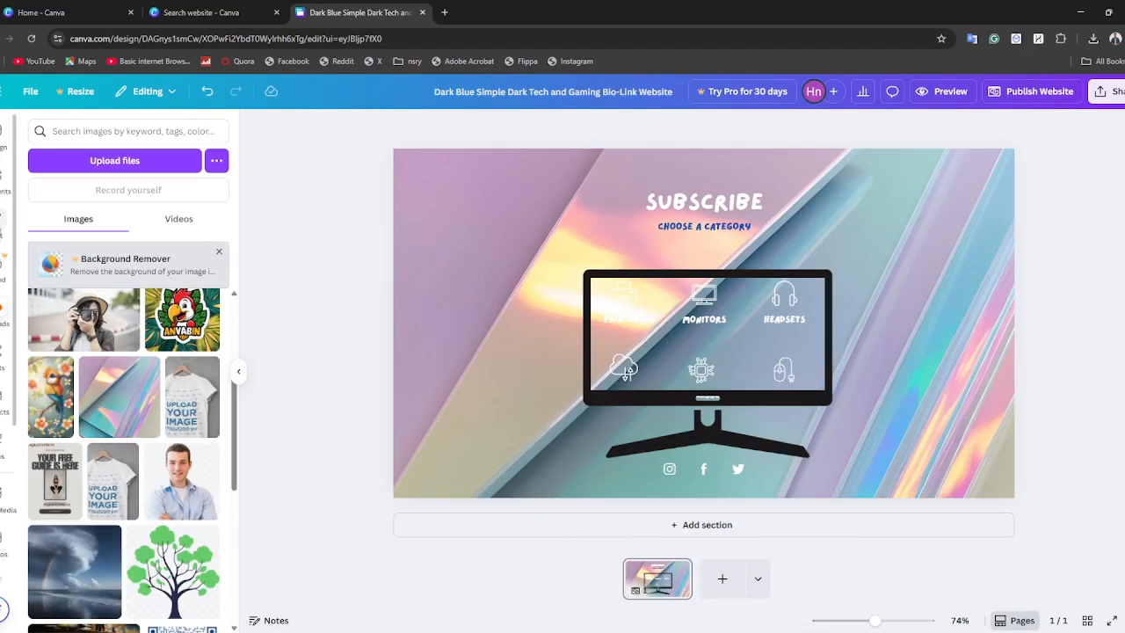
Return to the elements library, shorten the search text to "r frame" and run the search.
{"action": "left_click", "coordinate": [3, 223]}
{"action": "left_click", "coordinate": [3, 185]}
{"action": "left_click", "coordinate": [75, 132]}
{"action": "left_click_drag", "start_coordinate": [84, 133], "coordinate": [2, 130]}
{"action": "key", "text": "BackSpace"}
{"action": "key", "text": "Return"}
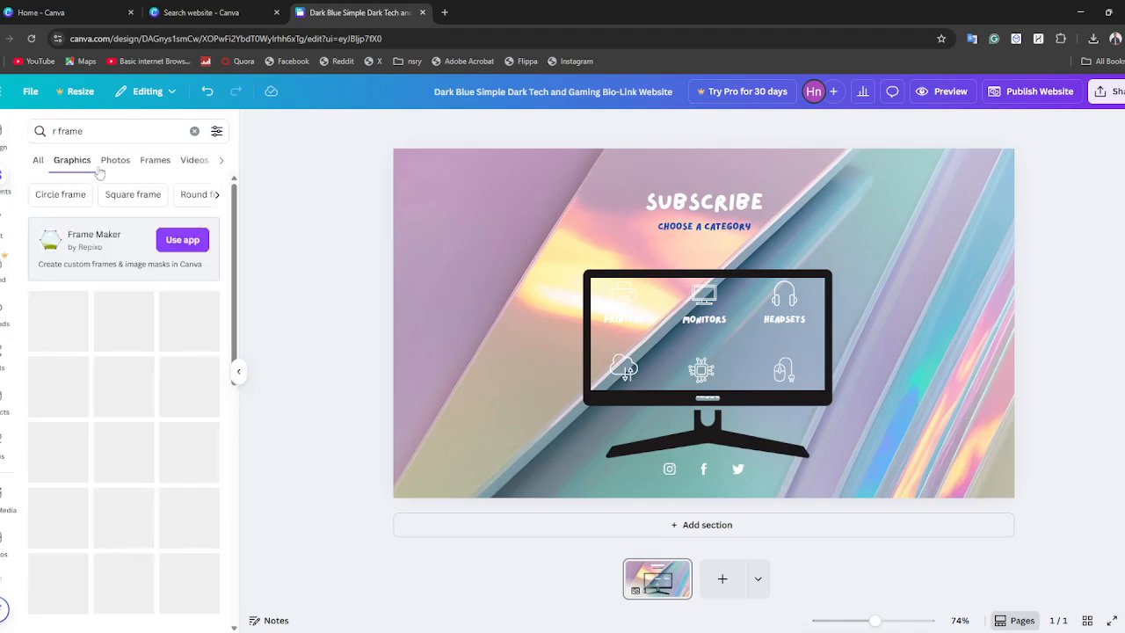